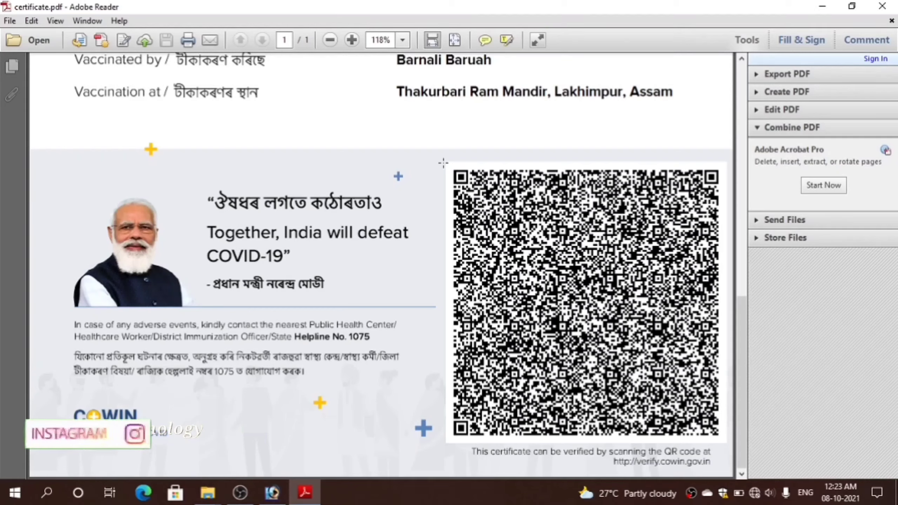
Snapshot-copy the certificate's QR code in Adobe Reader and return to the Photoshop template.
left_click_drag(443, 163, 726, 444)
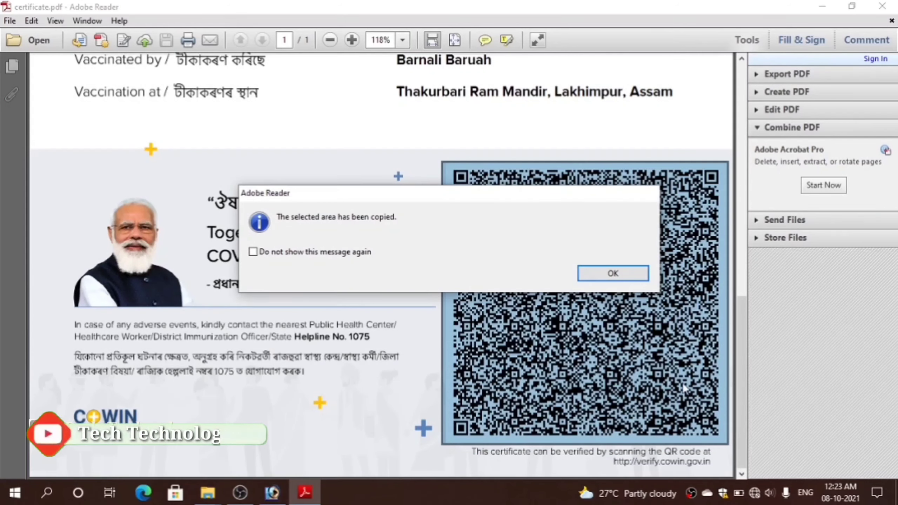
left_click(629, 274)
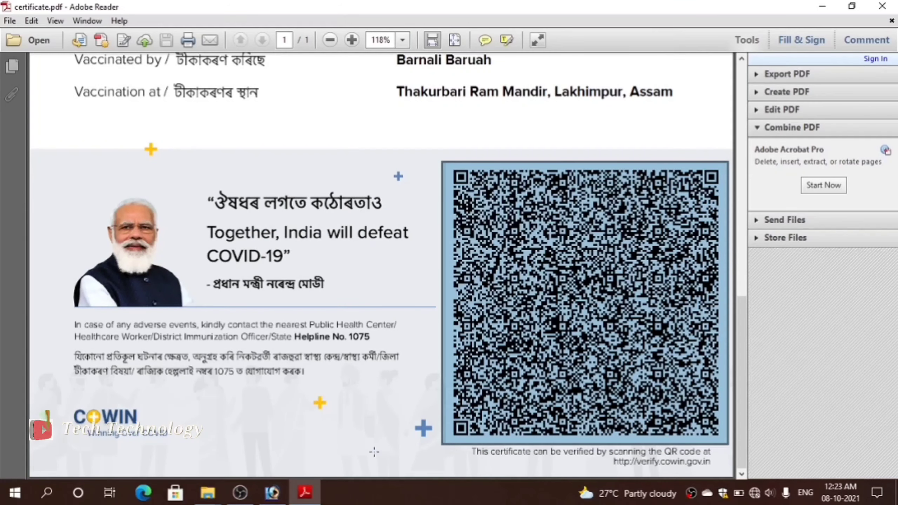
left_click(267, 495)
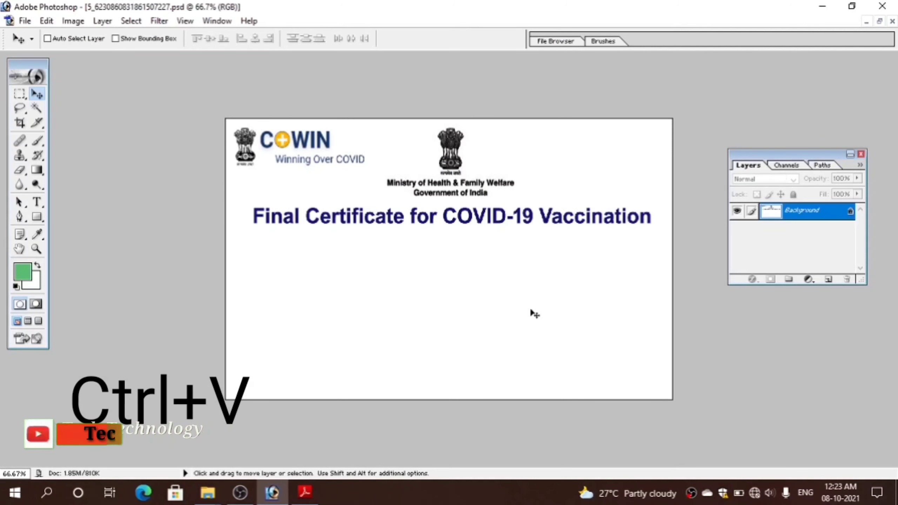
Paste the QR code as a new layer, shrink it, and move it to the lower right.
key("ctrl+v")
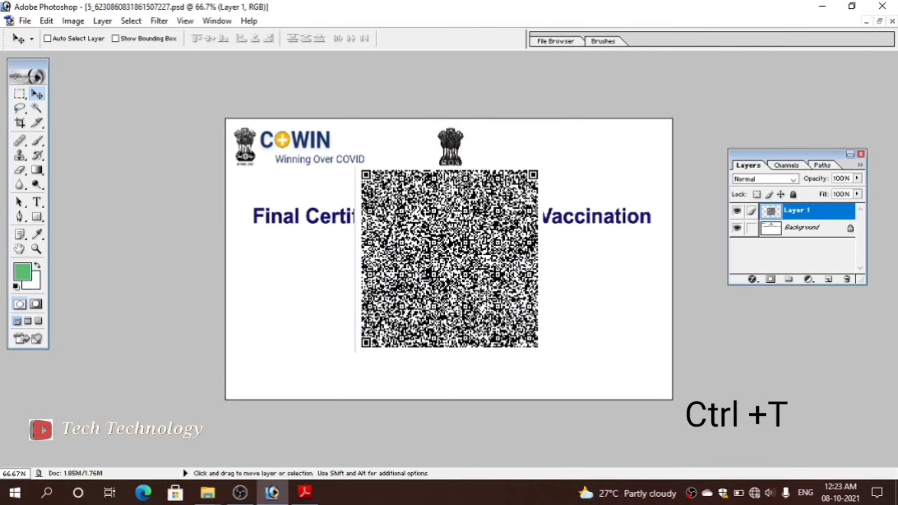
key("ctrl+t")
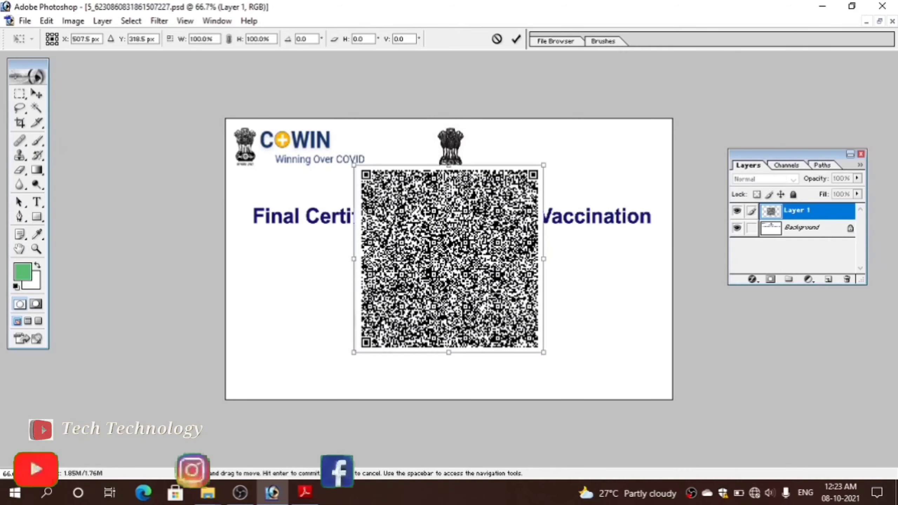
left_click_drag(543, 166, 462, 245)
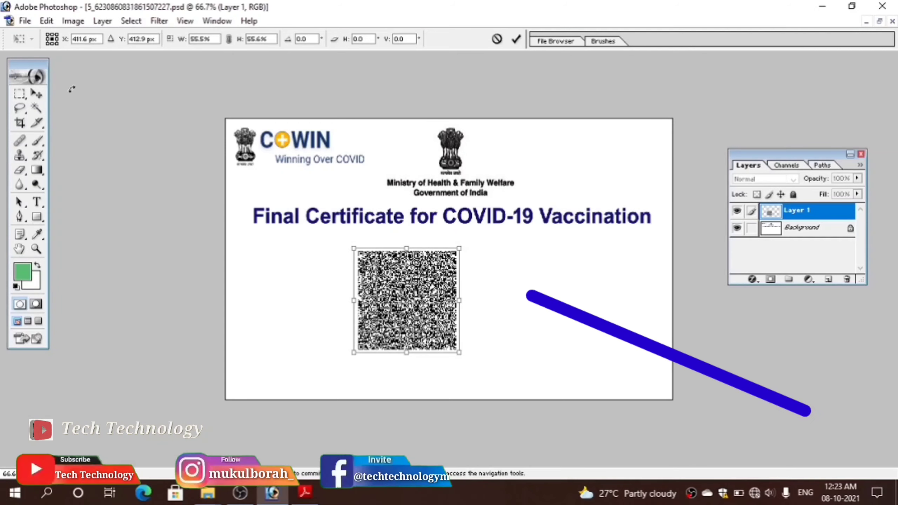
left_click(37, 94)
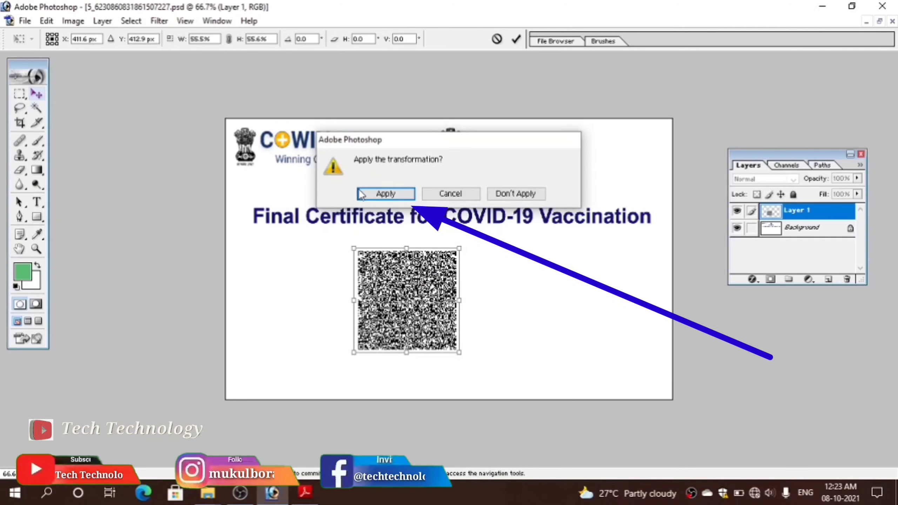
left_click(386, 193)
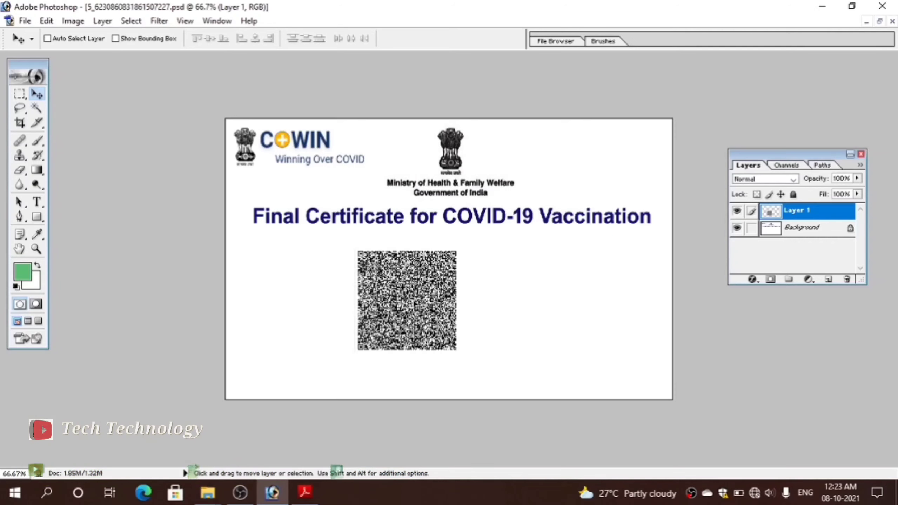
left_click_drag(414, 304, 607, 307)
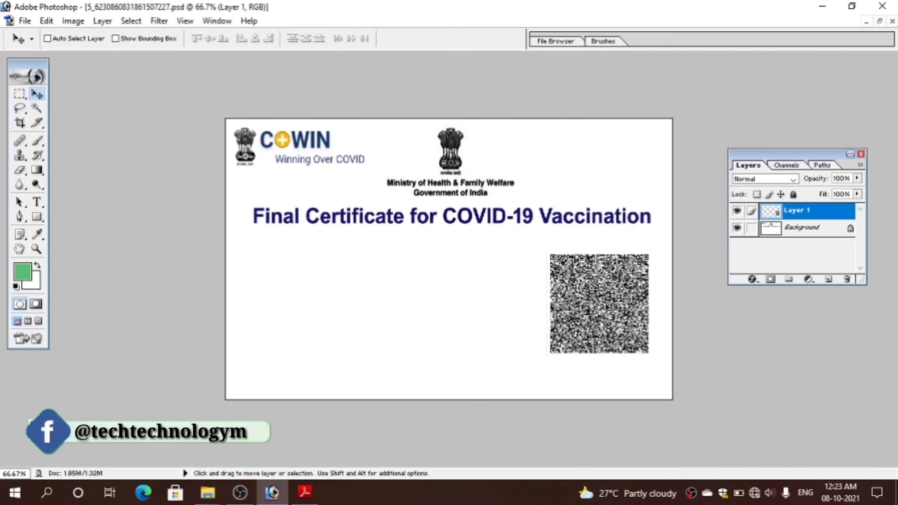
Reapply the QR code transform and nudge it further down into the corner.
key("ctrl+t")
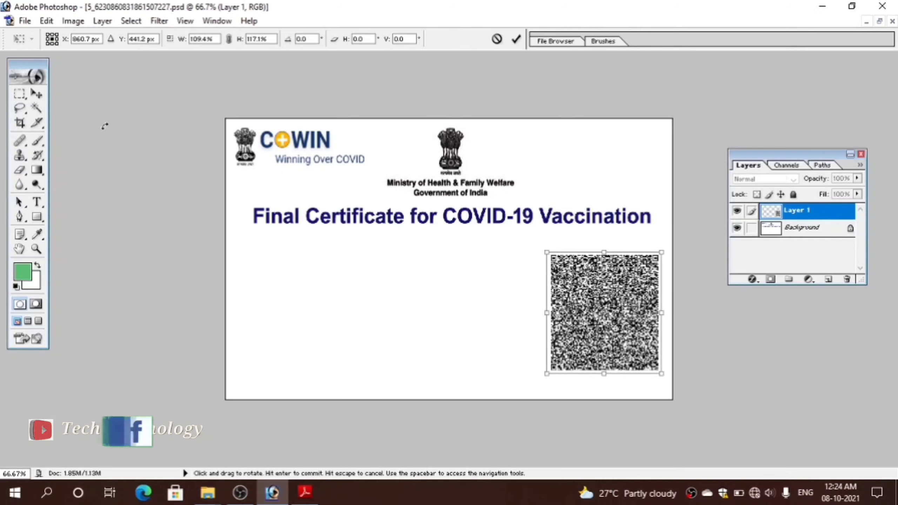
left_click(37, 93)
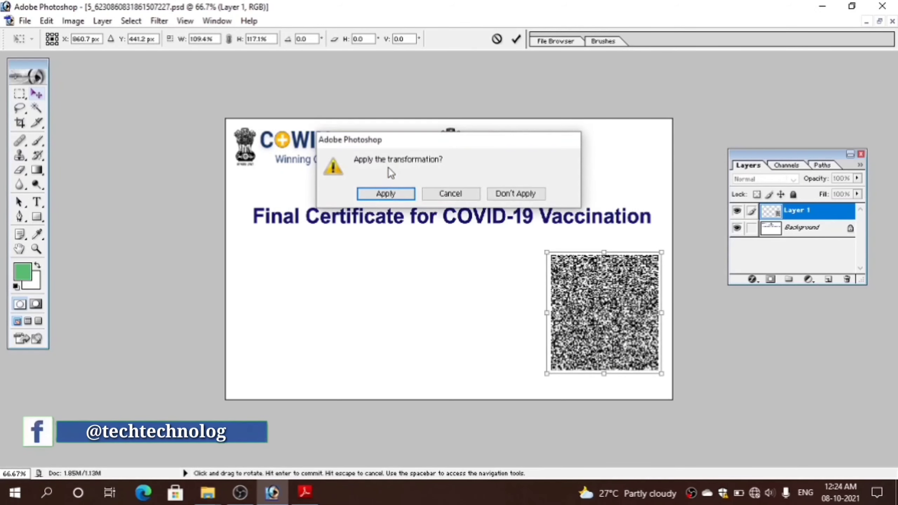
left_click(389, 196)
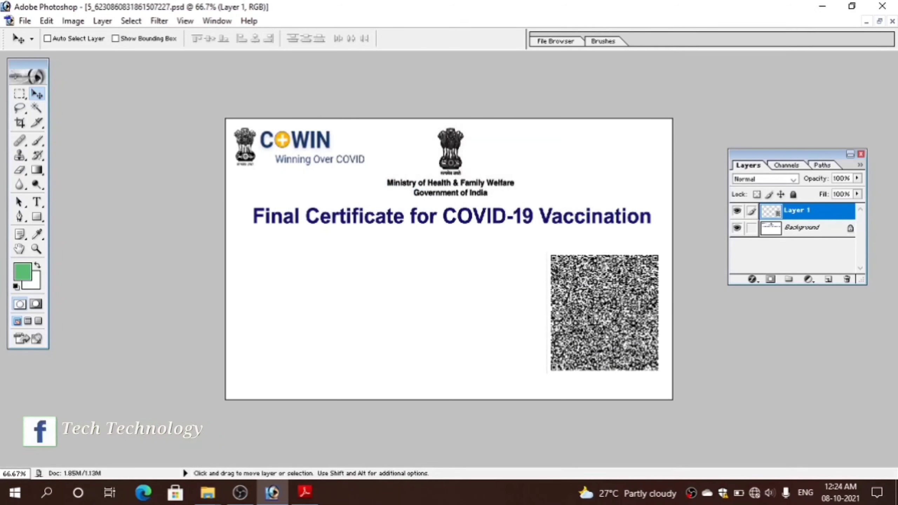
left_click_drag(589, 317, 592, 334)
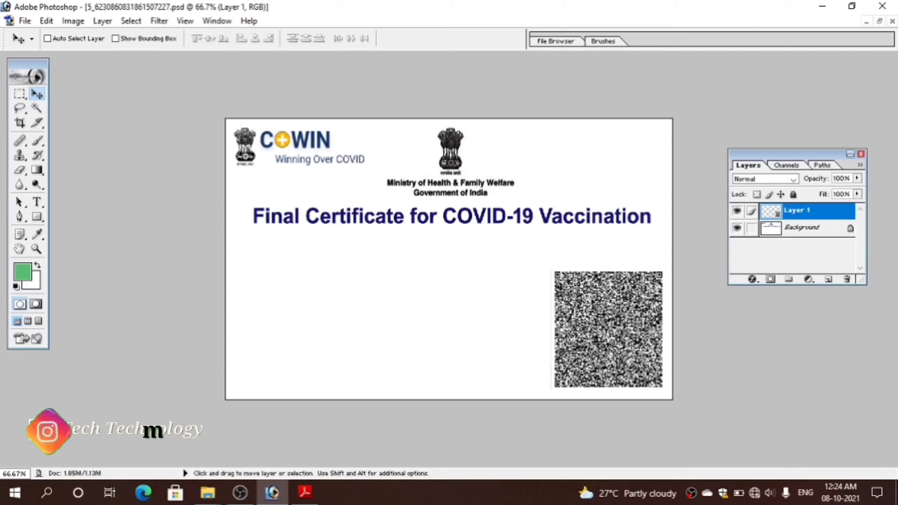
Snapshot-copy the Beneficiary Details block from the top of the PDF, then return to Photoshop.
left_click(305, 492)
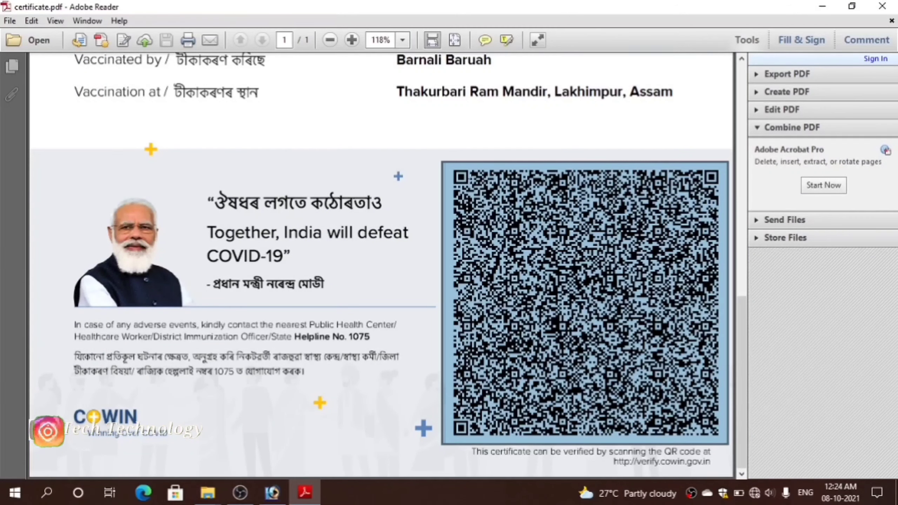
left_click(396, 132)
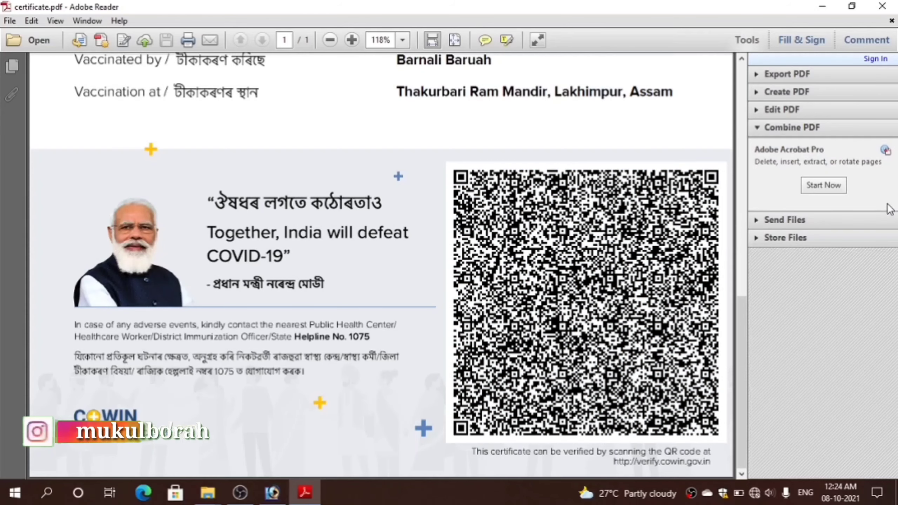
left_click_drag(746, 344, 754, 147)
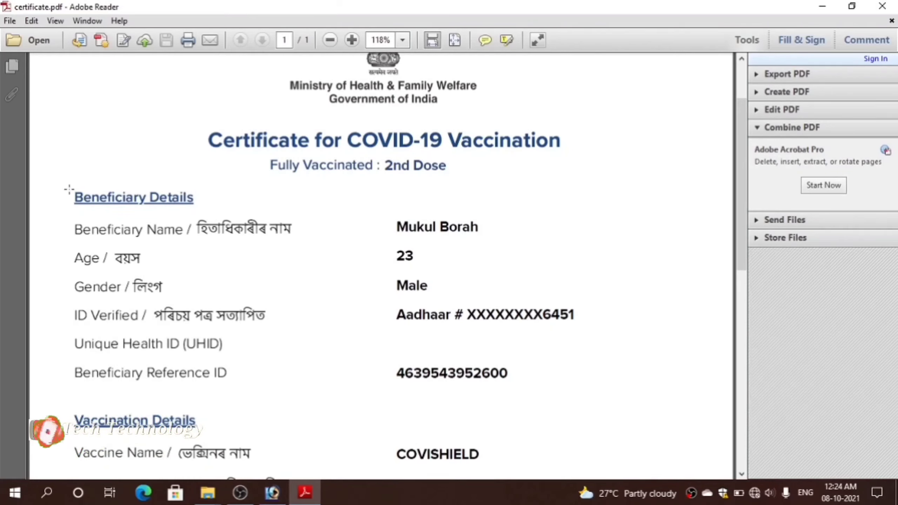
left_click_drag(69, 188, 572, 402)
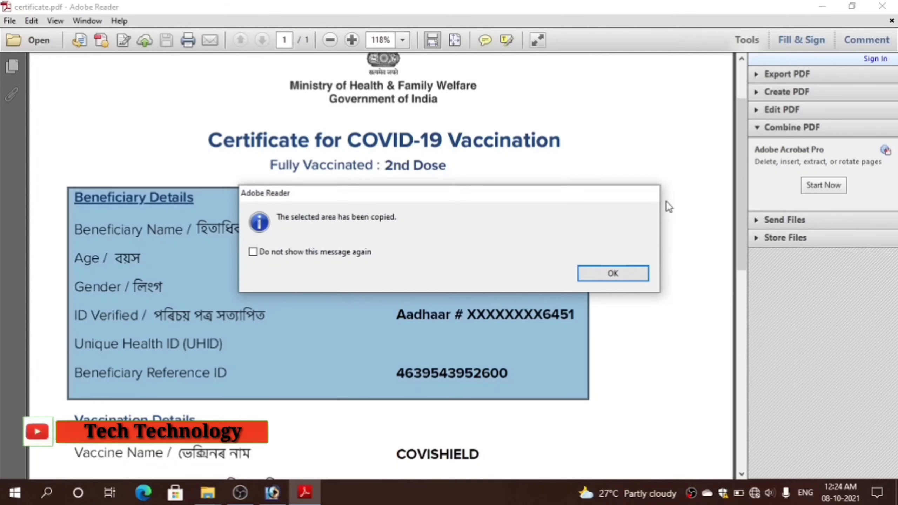
left_click(619, 272)
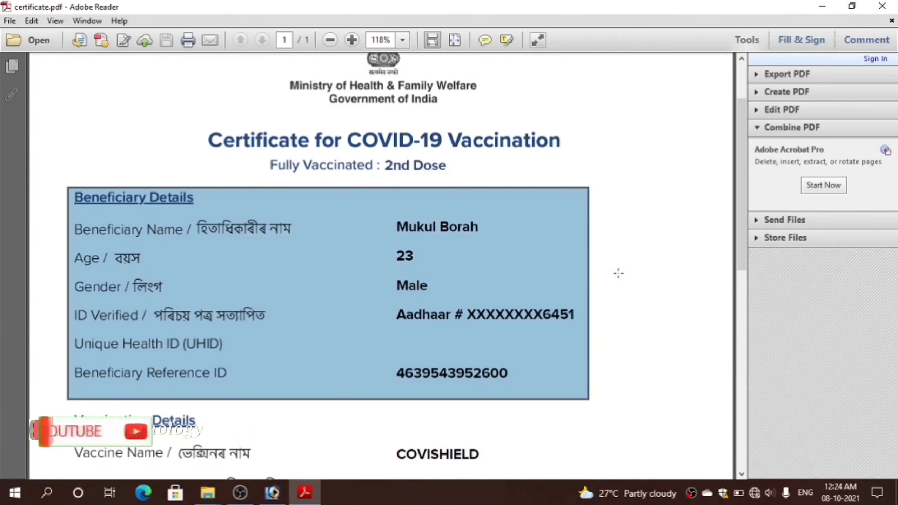
left_click(283, 498)
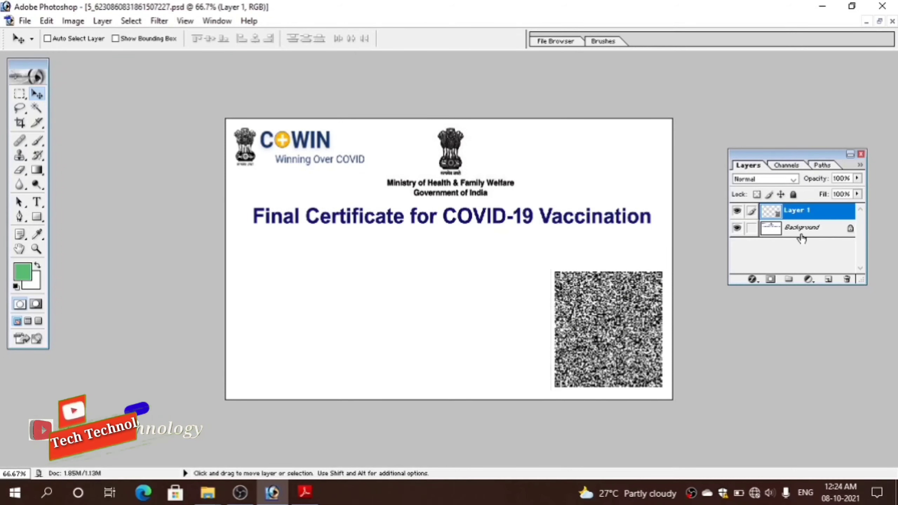
Paste Beneficiary Details as Layer 2, scale to 87.4% × 98.6%, and place below the title.
left_click(771, 228)
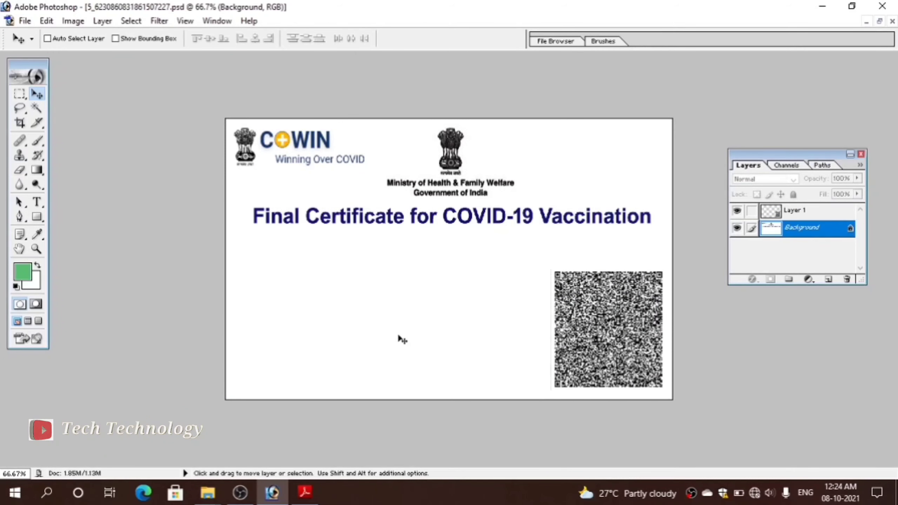
key("ctrl+v")
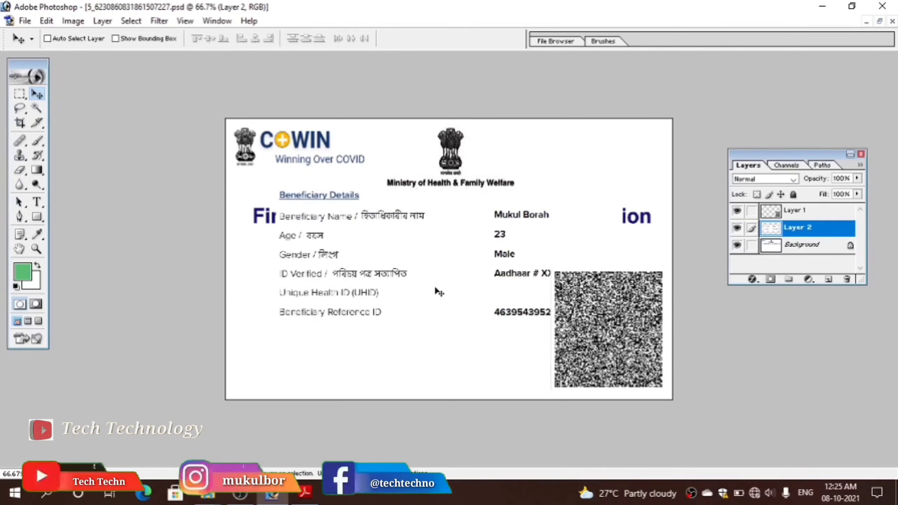
key("ctrl+t")
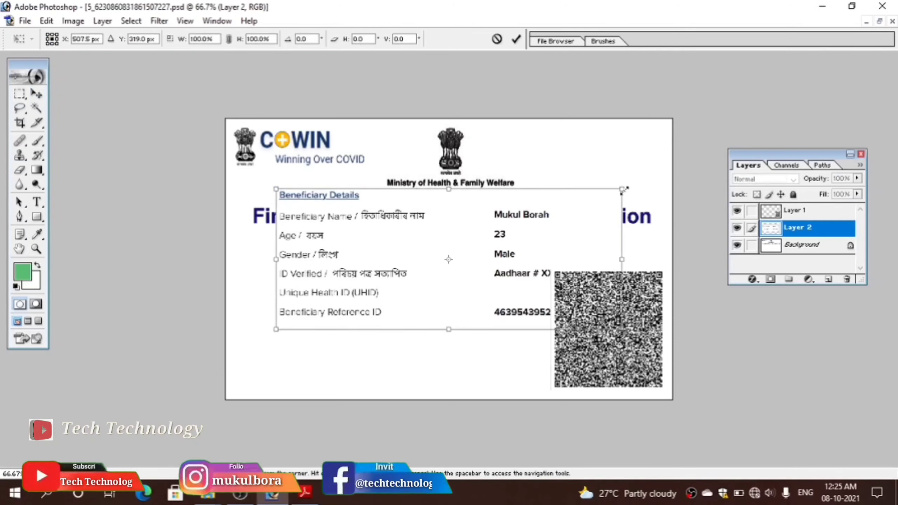
left_click_drag(622, 189, 538, 207)
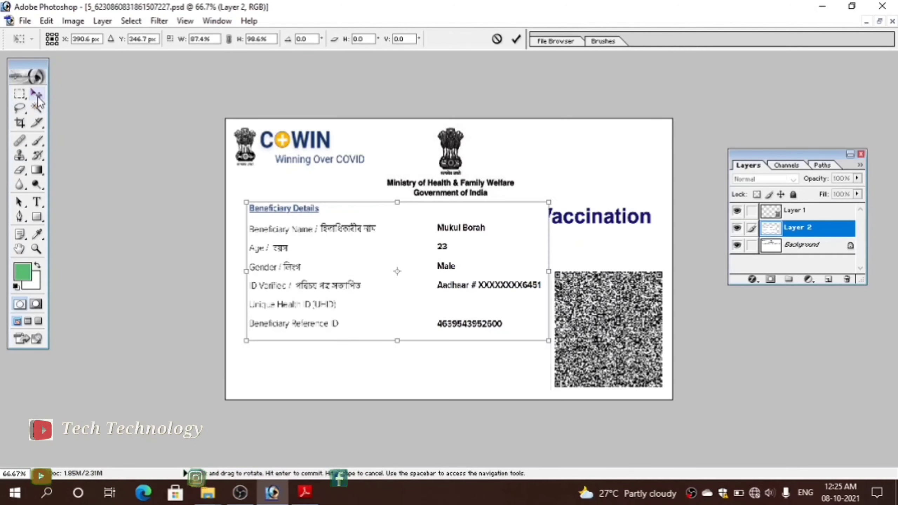
left_click(38, 97)
left_click(374, 193)
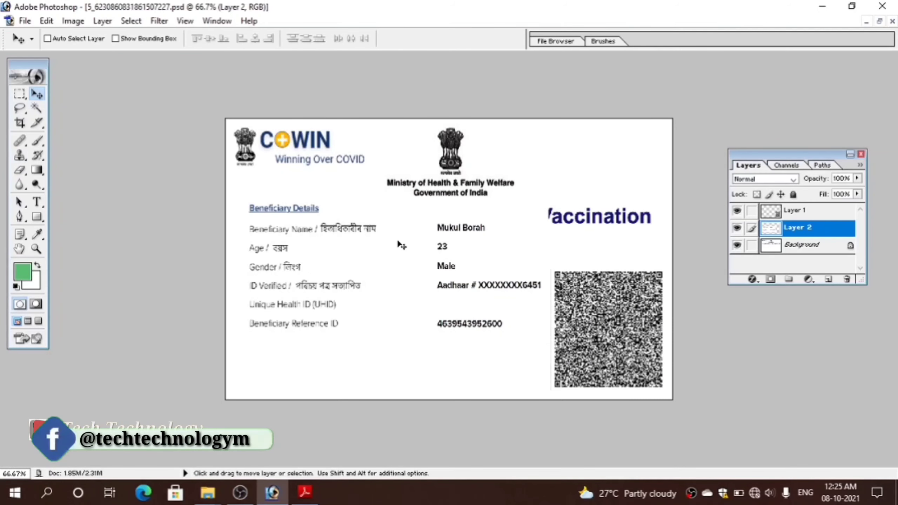
left_click_drag(401, 245, 391, 293)
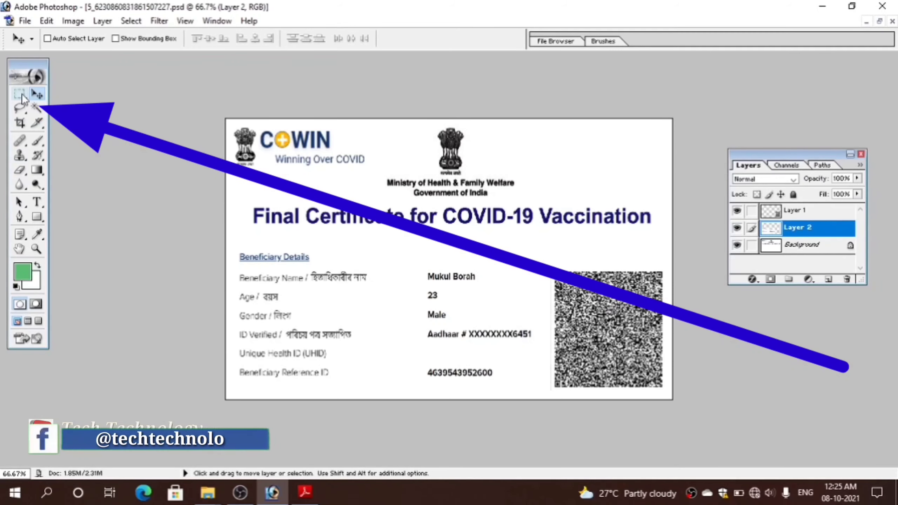
Marquee the beneficiary details block and apply Levels with midtone input 0.50.
left_click(21, 95)
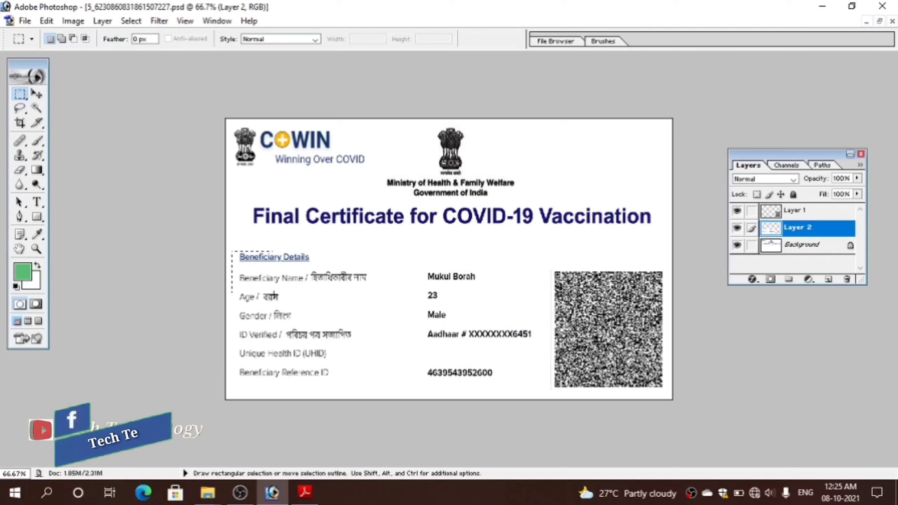
left_click_drag(273, 292, 442, 367)
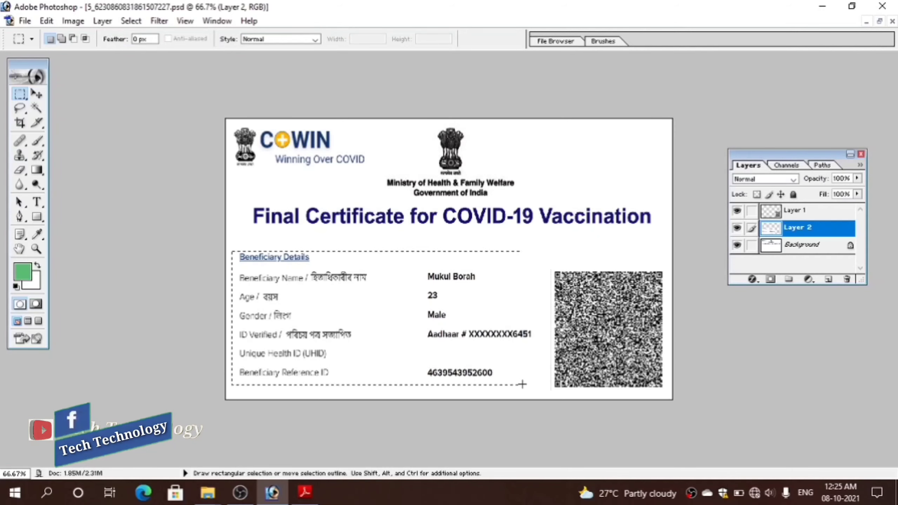
left_click_drag(521, 383, 535, 384)
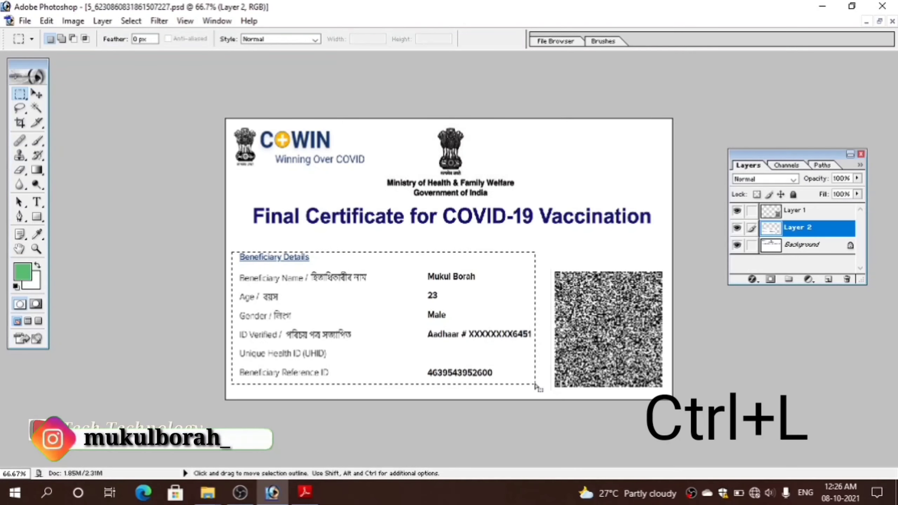
key("ctrl+l")
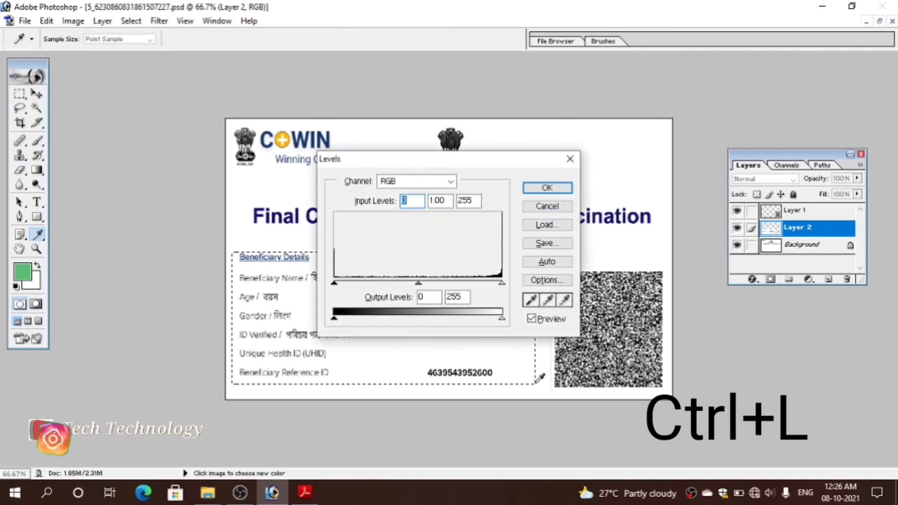
left_click_drag(418, 282, 448, 282)
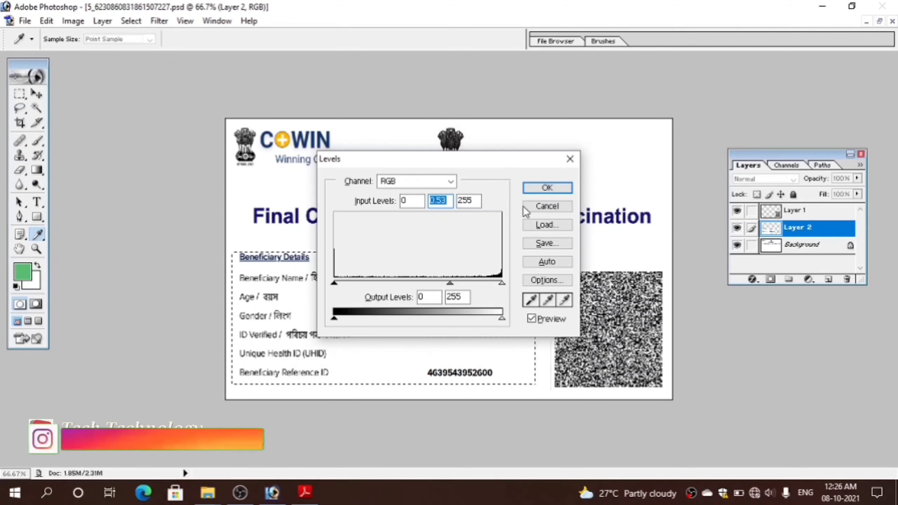
left_click(546, 187)
Apply a second Levels midtone darkening to the reselected details labels.
key("m")
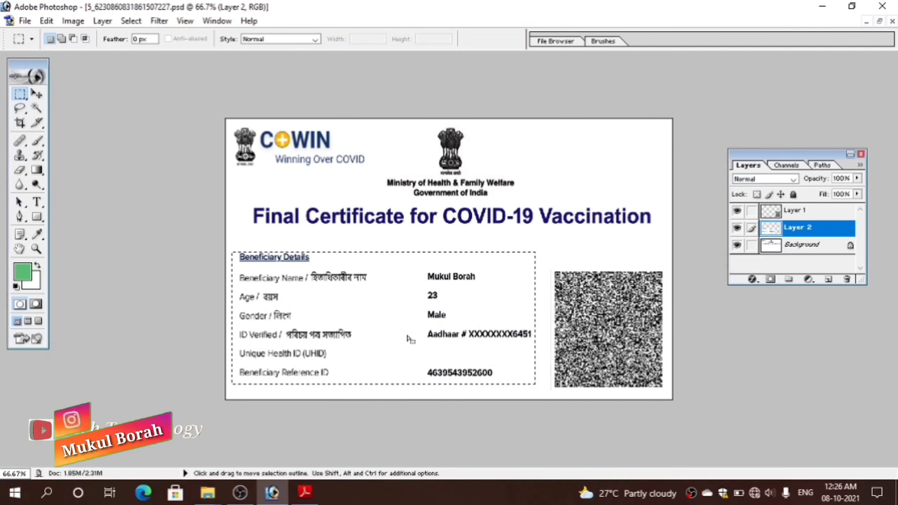
key("Return")
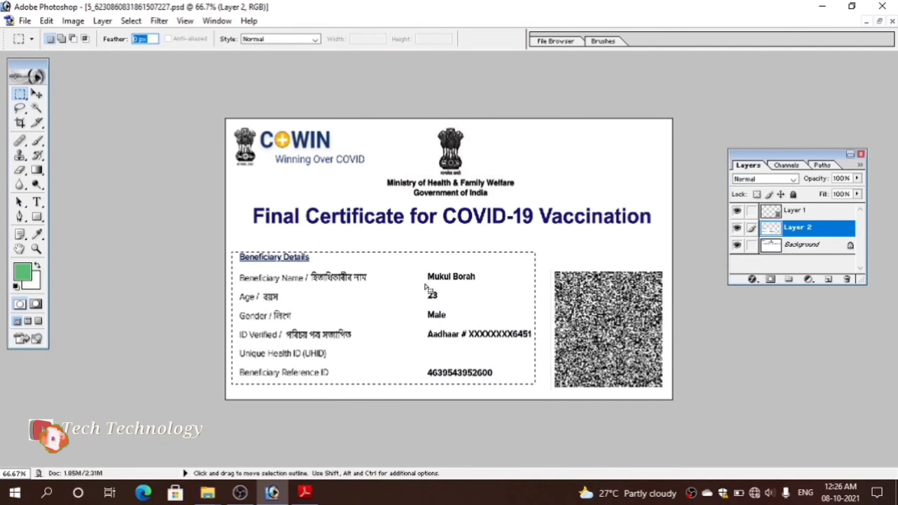
left_click(521, 247)
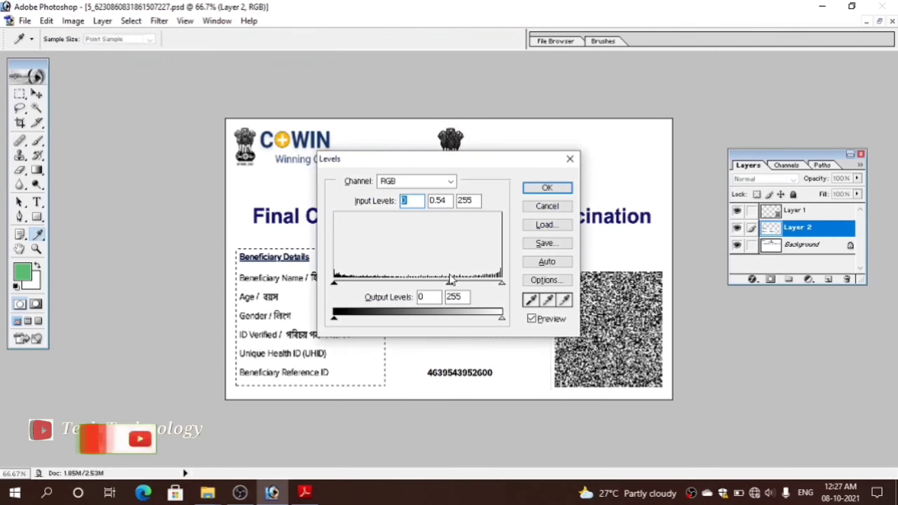
left_click_drag(449, 276, 453, 277)
key("Tab")
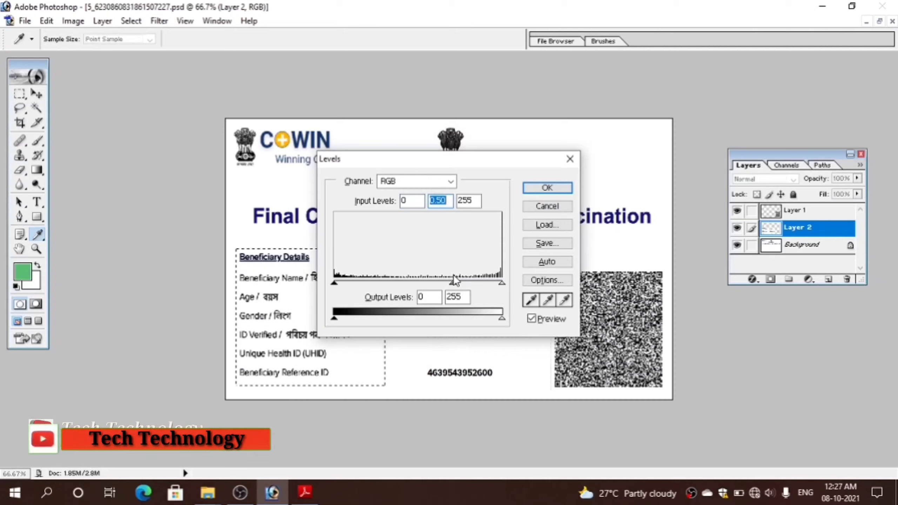
left_click(546, 187)
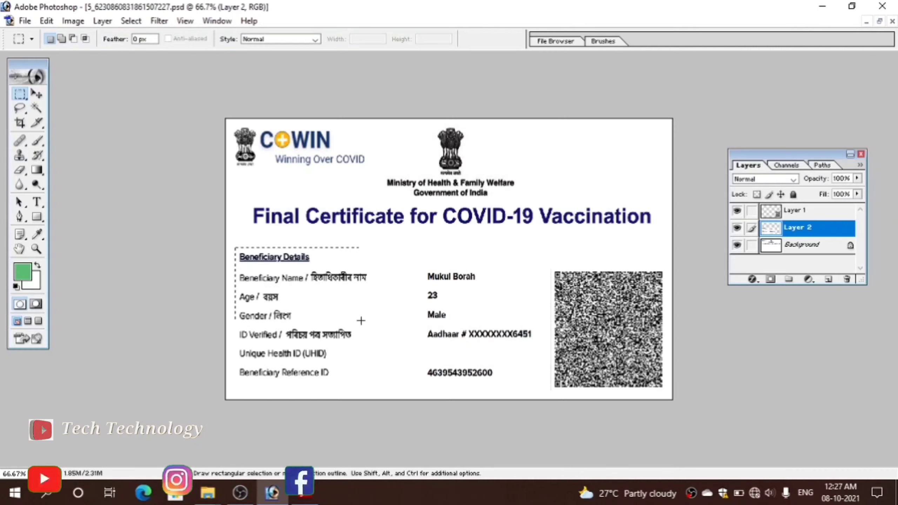
Enlarge the marqueed column of beneficiary labels by stretching it taller.
left_click_drag(361, 321, 383, 385)
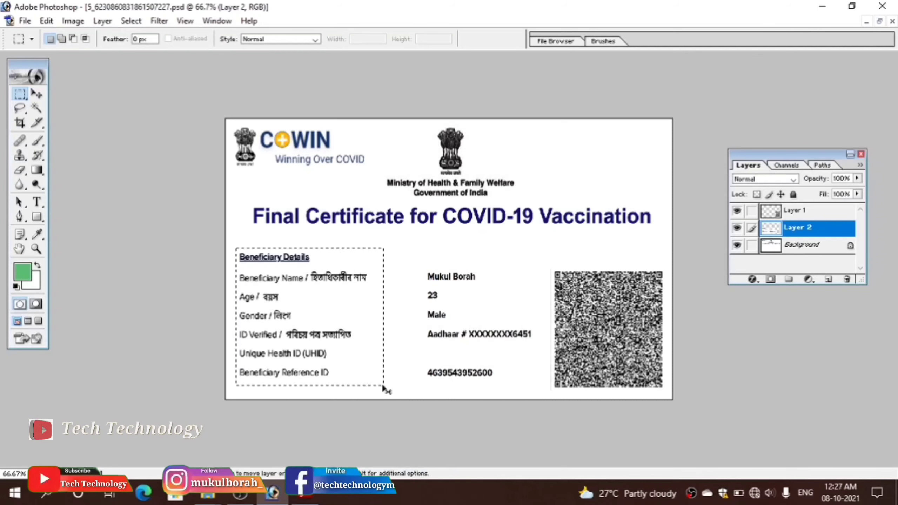
key("ctrl+t")
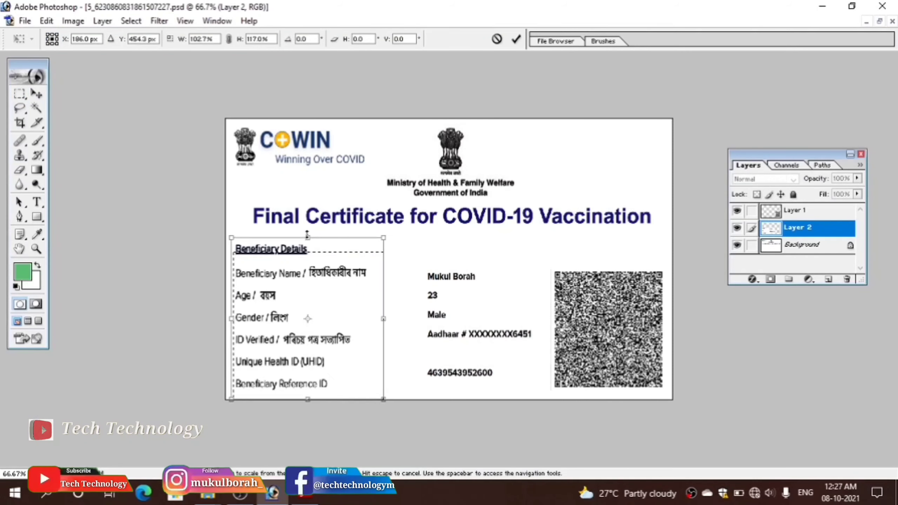
left_click_drag(306, 236, 307, 232)
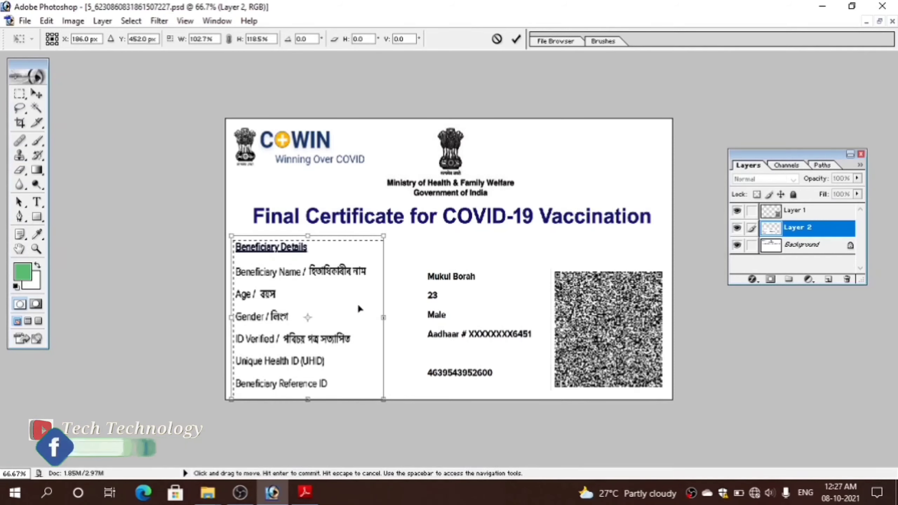
key("Return")
left_click(412, 263)
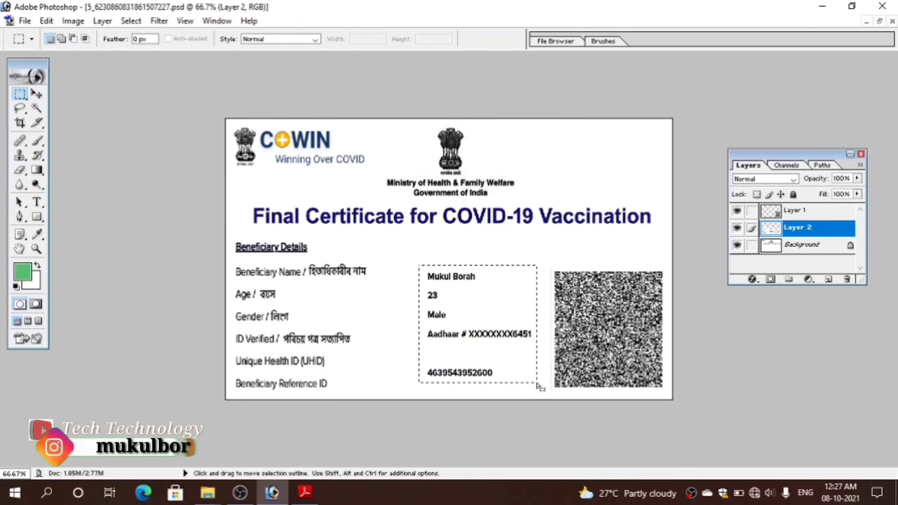
Stretch the values block to 119.9% height, widen it, and move it left beside the labels.
key("ctrl+t")
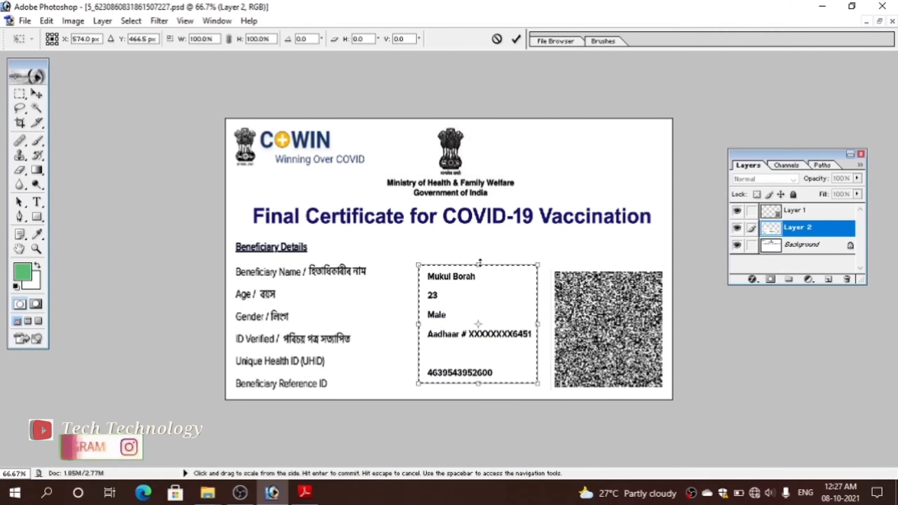
mouse_move(478, 262)
left_mouse_down()
mouse_move(464, 245)
mouse_move(466, 258)
left_mouse_up()
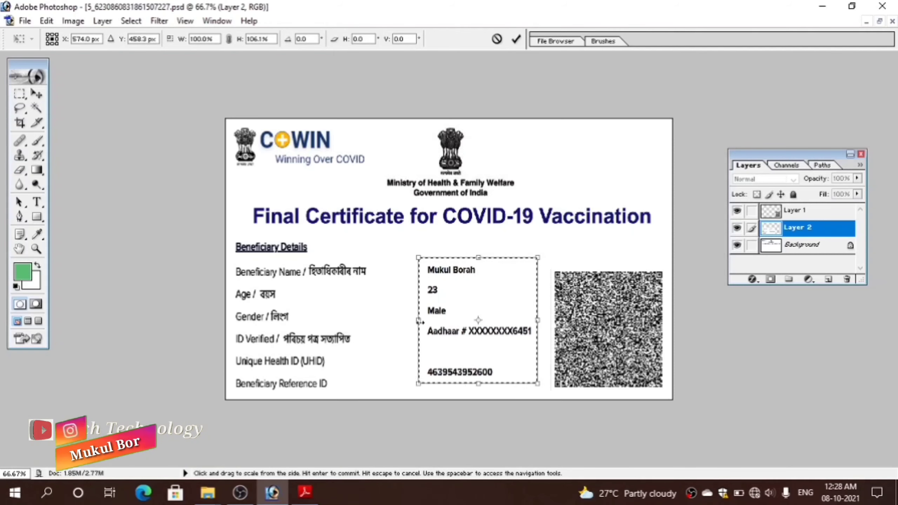
left_click_drag(420, 321, 413, 321)
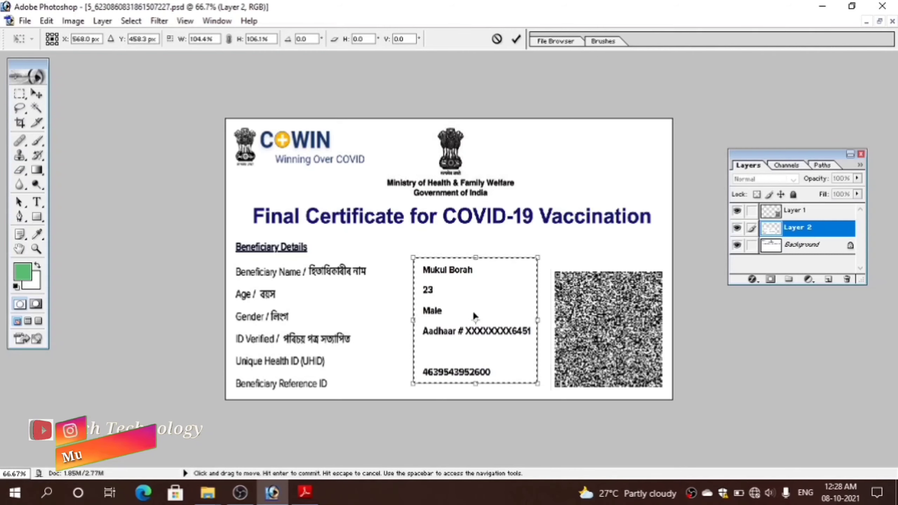
left_click_drag(473, 313, 437, 315)
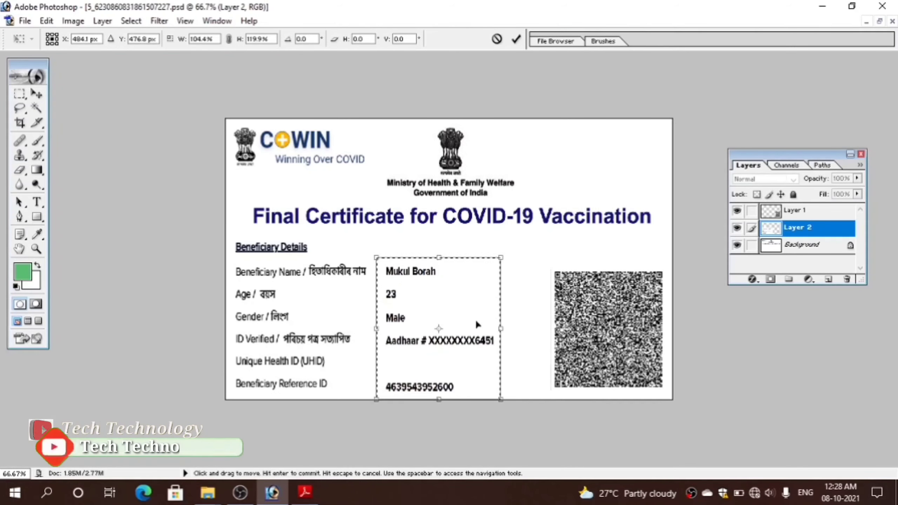
key("Return")
key("m")
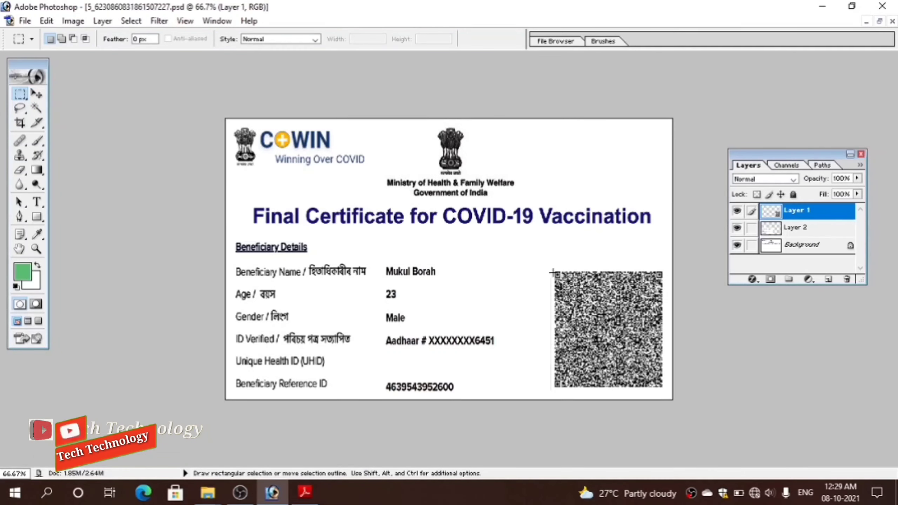
Enlarge the QR code to 116.0% width and 108.6% height, extending it left and upward.
left_click_drag(549, 268, 608, 325)
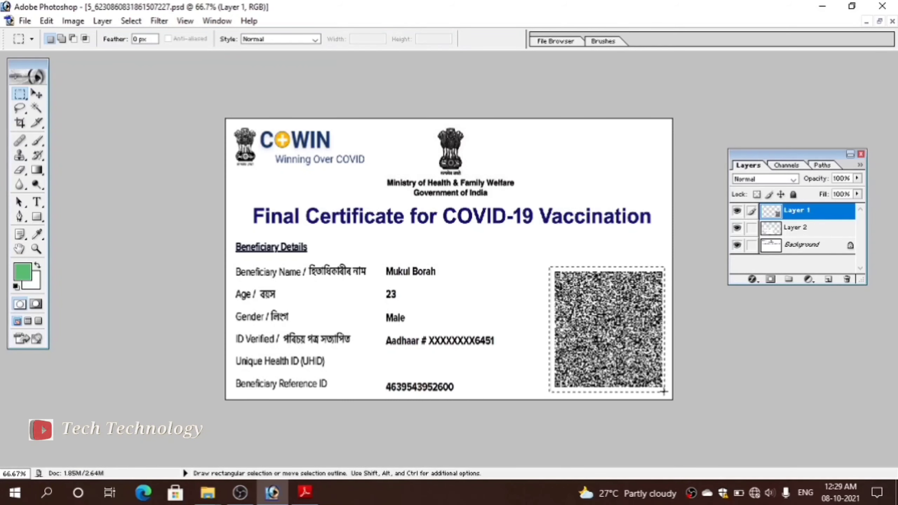
left_click_drag(663, 389, 665, 390)
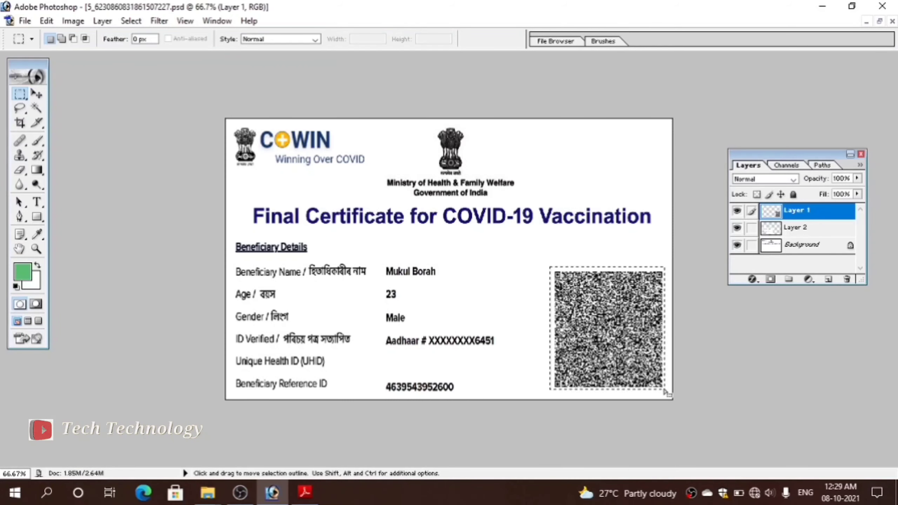
key("ctrl+t")
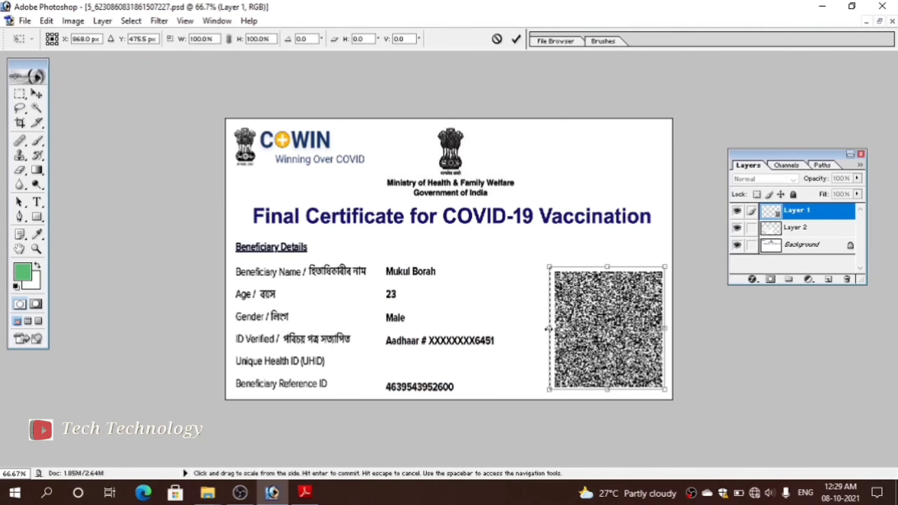
left_click_drag(548, 329, 529, 329)
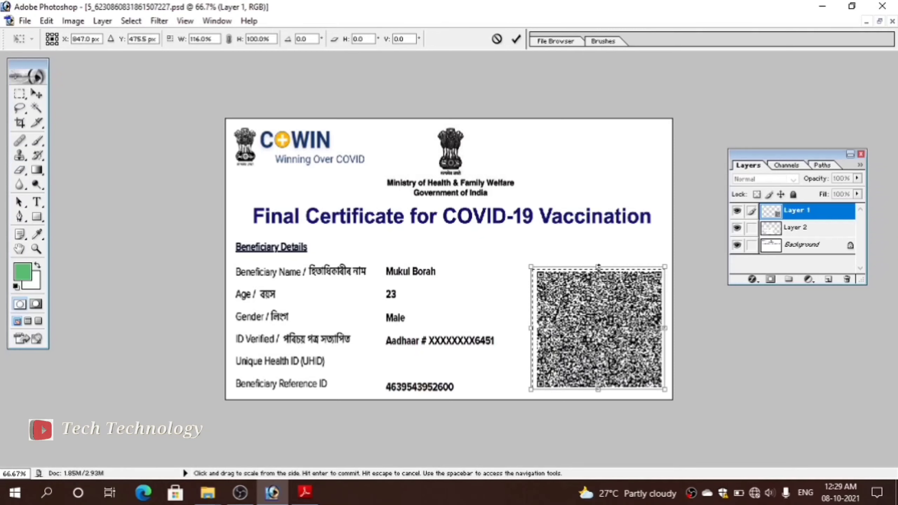
left_click_drag(597, 267, 597, 257)
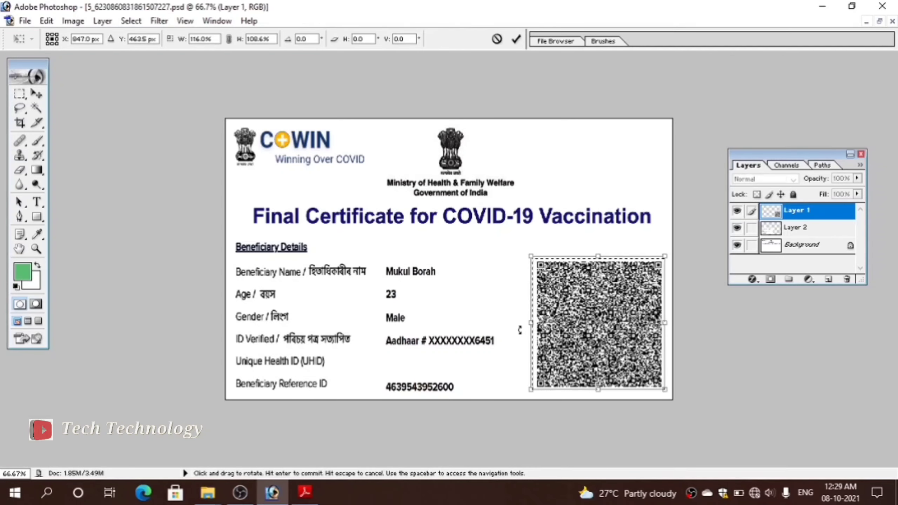
key("Return")
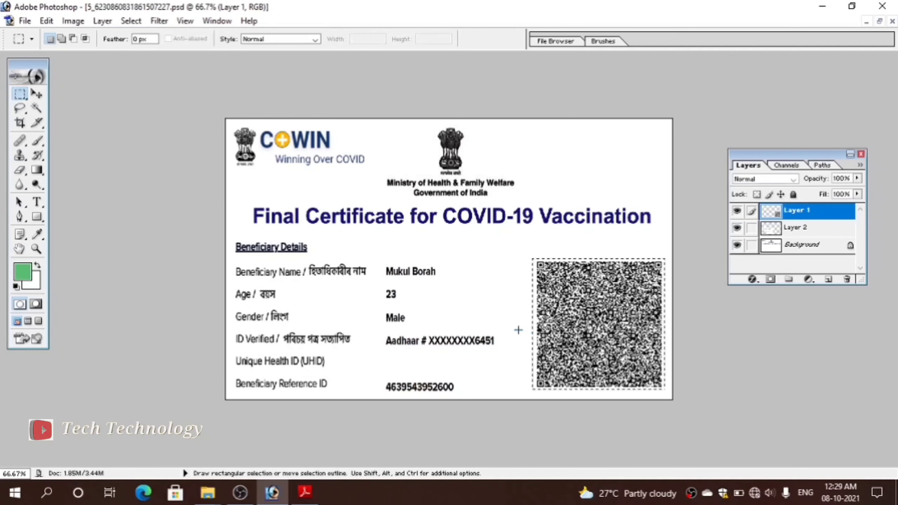
Deselect, then merge the QR code and details layers into the Background with Ctrl+E.
left_click(576, 249)
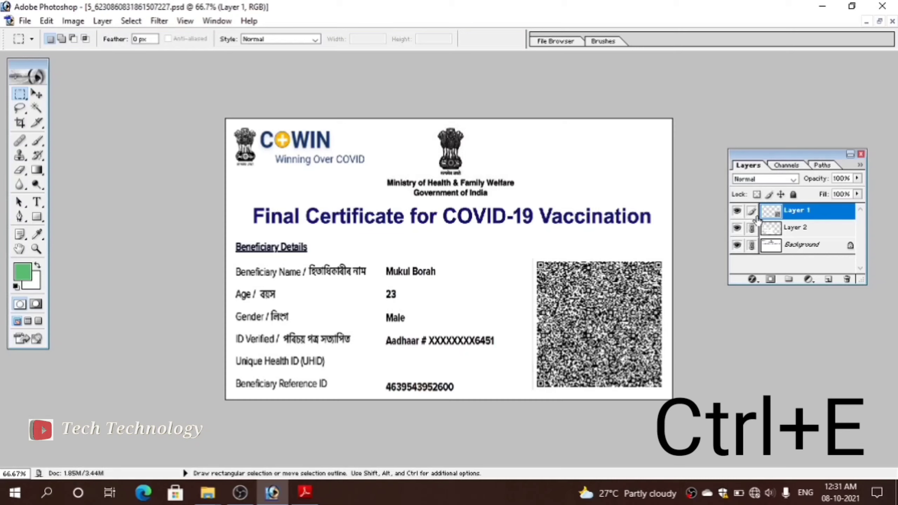
key("ctrl+e")
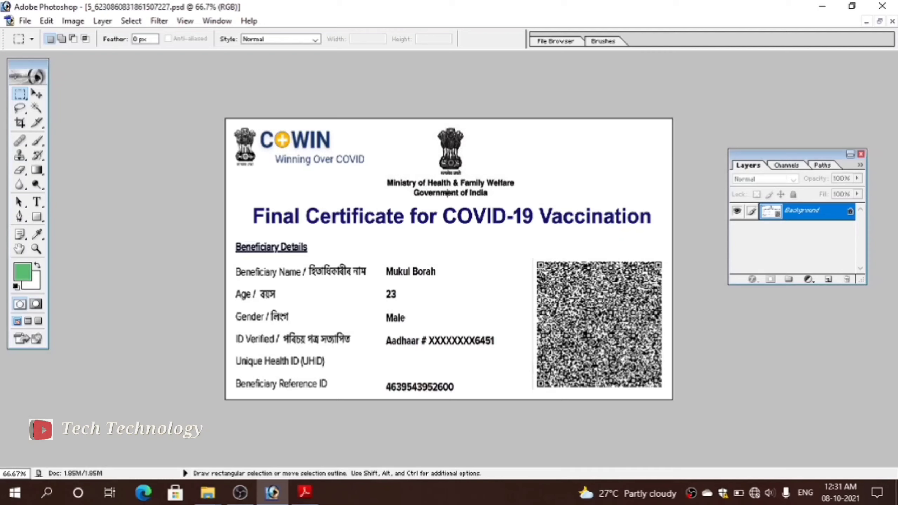
Save the certificate page as a JPEG with the default quality options, then close it.
left_click(30, 21)
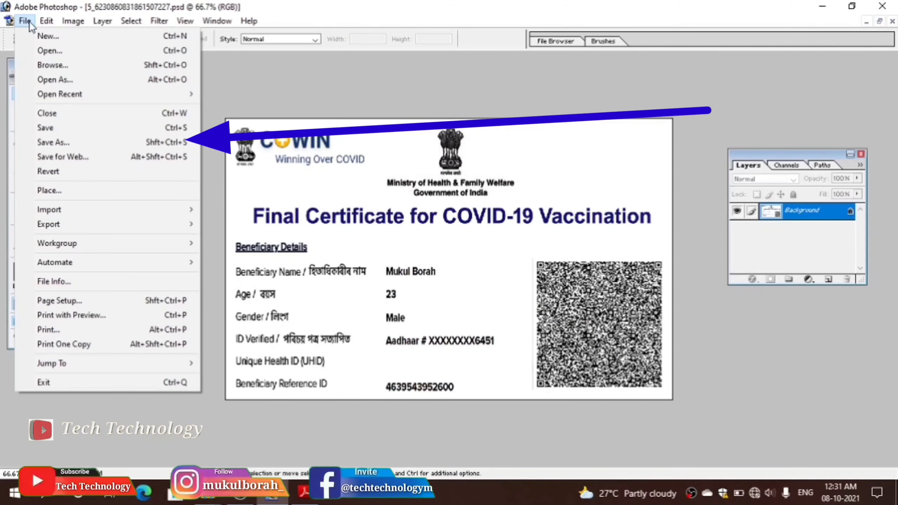
left_click(77, 142)
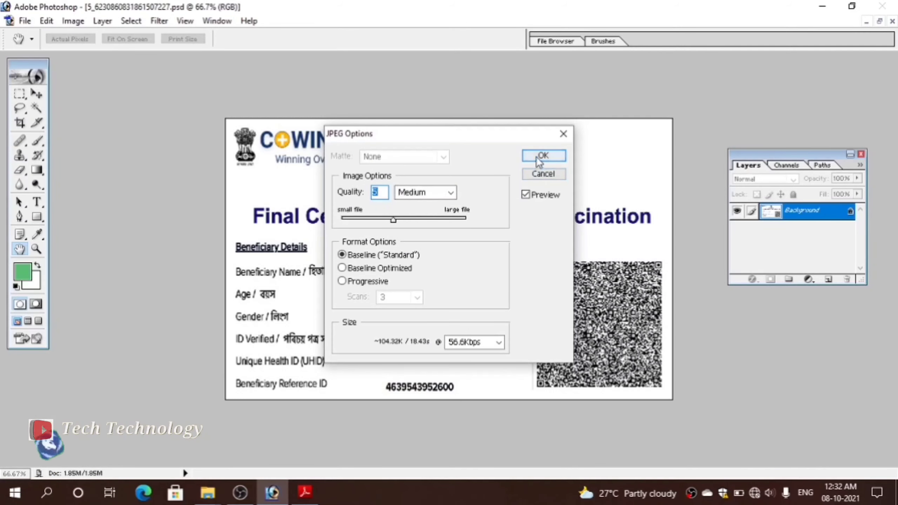
left_click(540, 156)
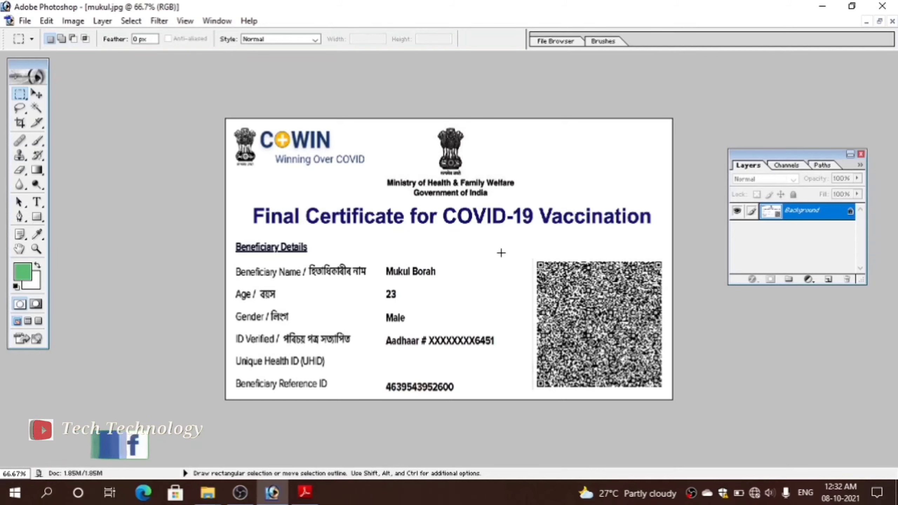
left_click(818, 6)
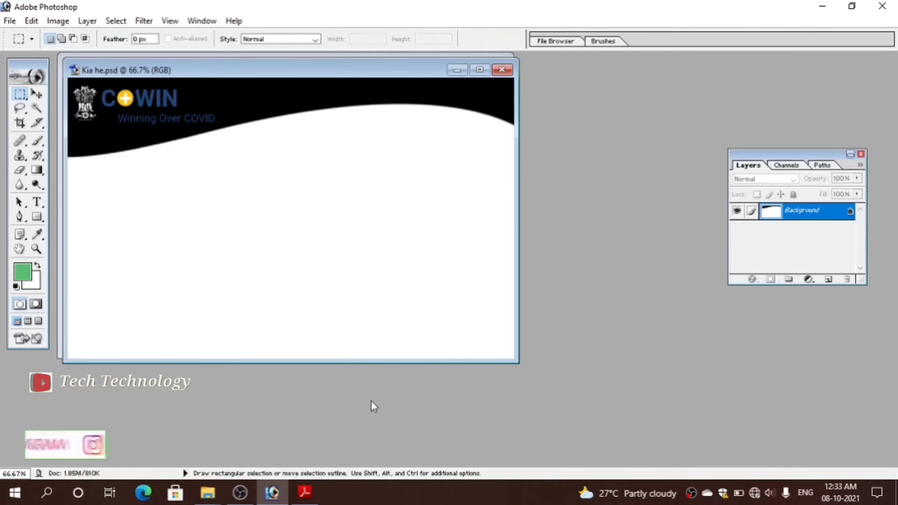
Bring the certificate PDF in Adobe Reader back to the front.
left_click(292, 499)
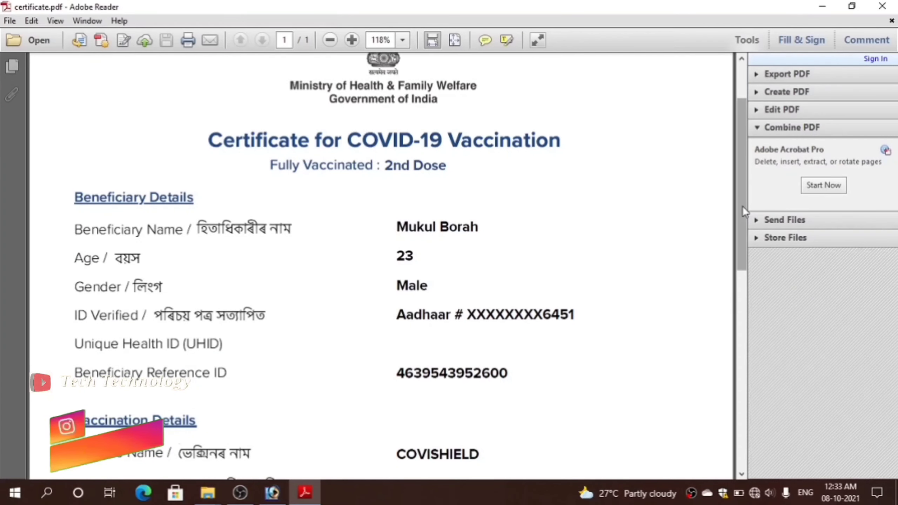
Snapshot-copy the Vaccination Details block in Adobe Reader, then return to Photoshop's Kia he.psd.
left_click_drag(742, 205, 744, 313)
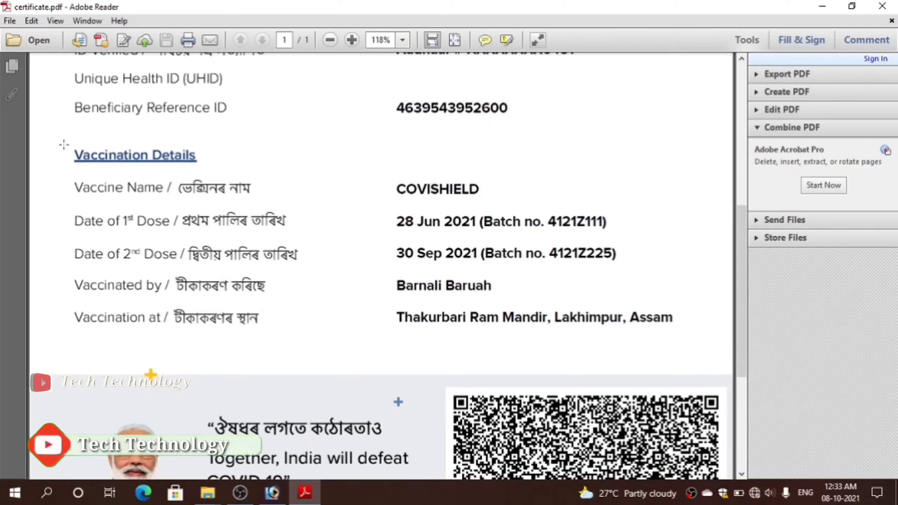
left_click_drag(64, 144, 699, 358)
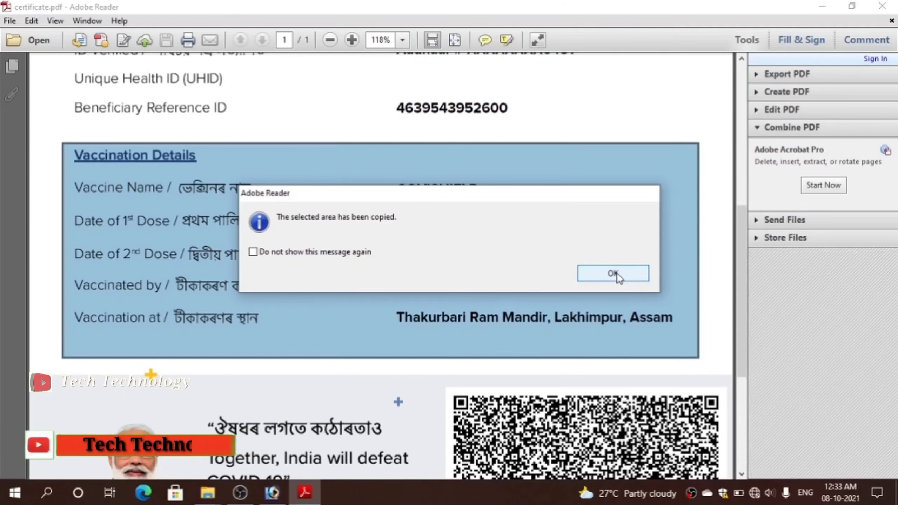
left_click(613, 273)
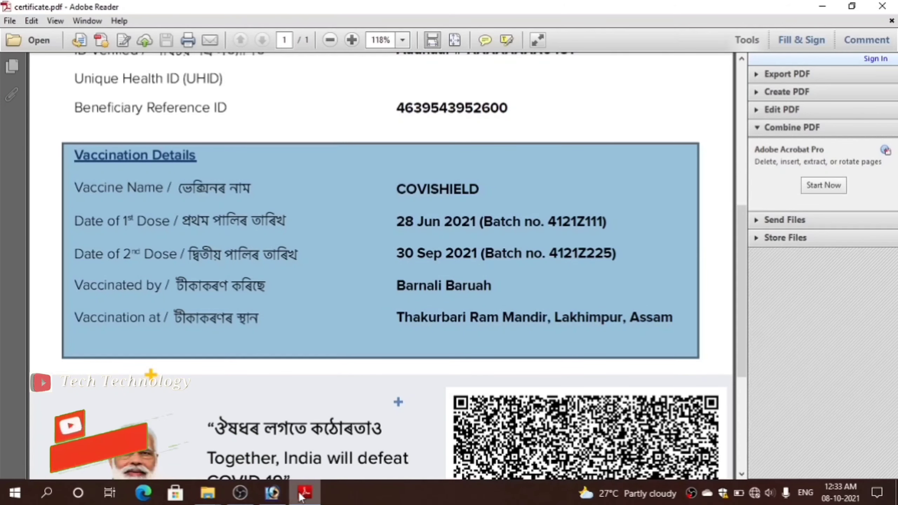
left_click(276, 495)
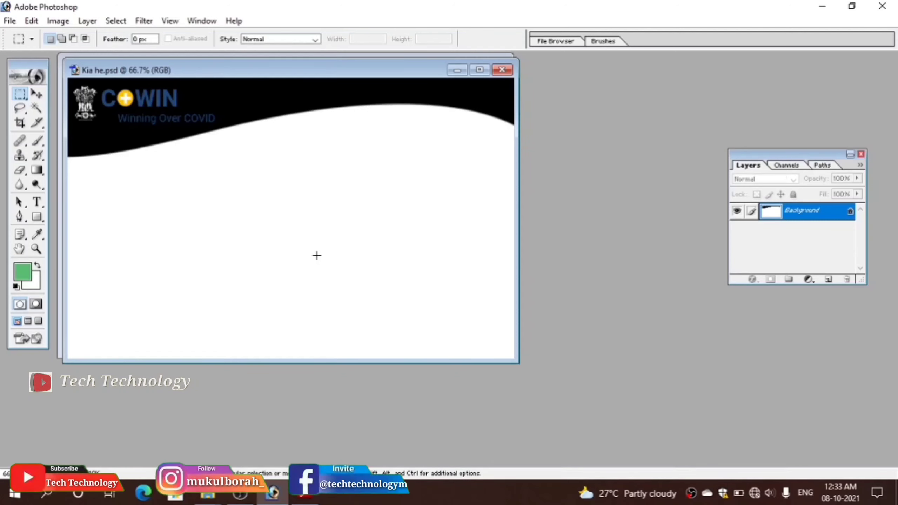
Paste the details as Layer 1 below the header, scaled to 102.2% width and 137.4% height.
key("ctrl+v")
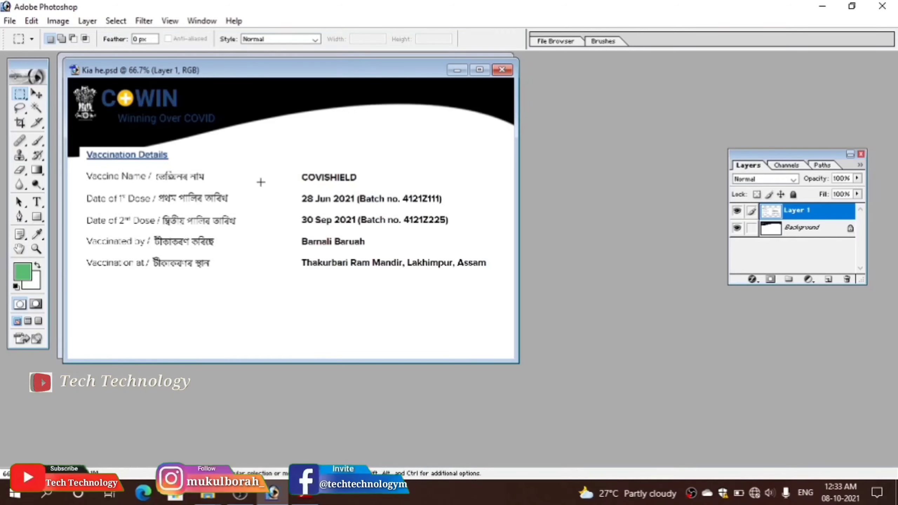
key("ctrl+t")
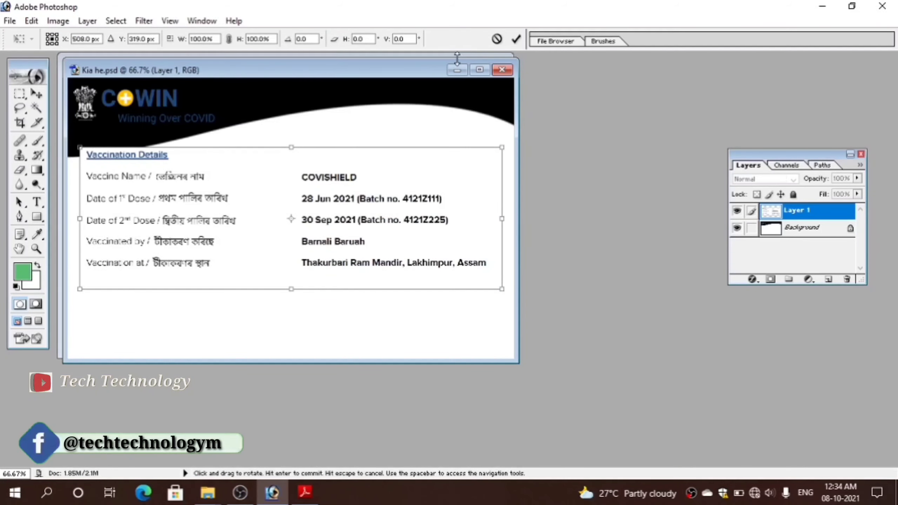
left_click(480, 69)
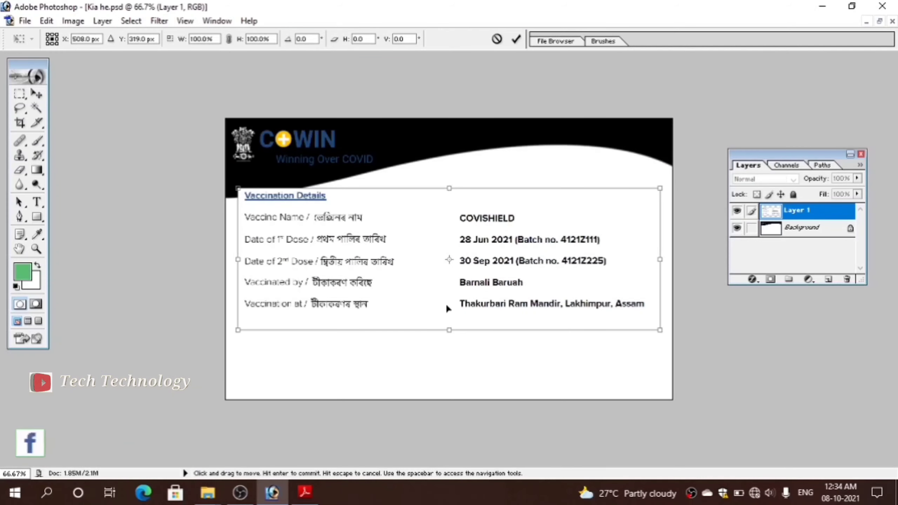
left_click_drag(508, 203, 506, 252)
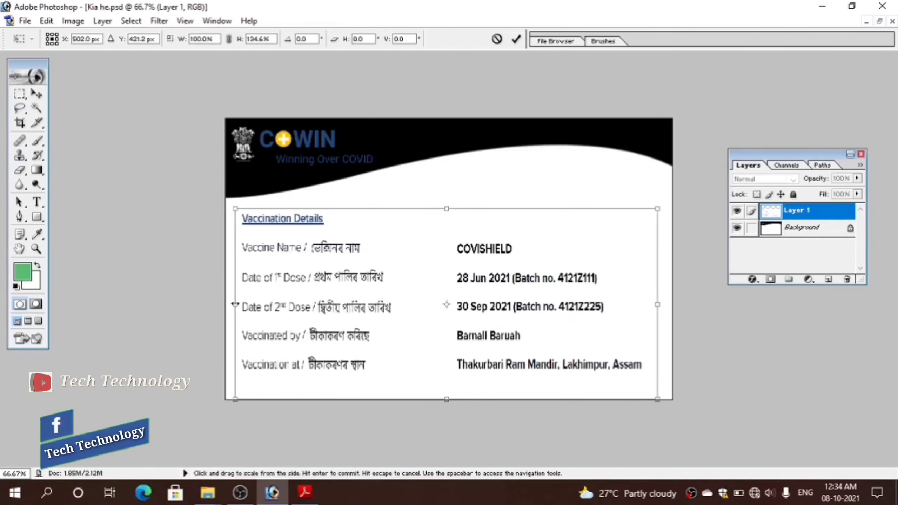
left_click_drag(235, 305, 229, 304)
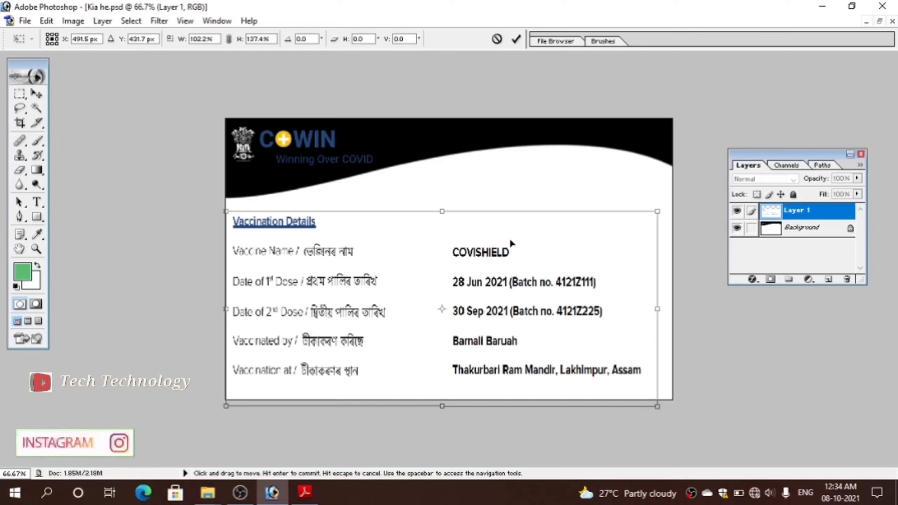
key("Return")
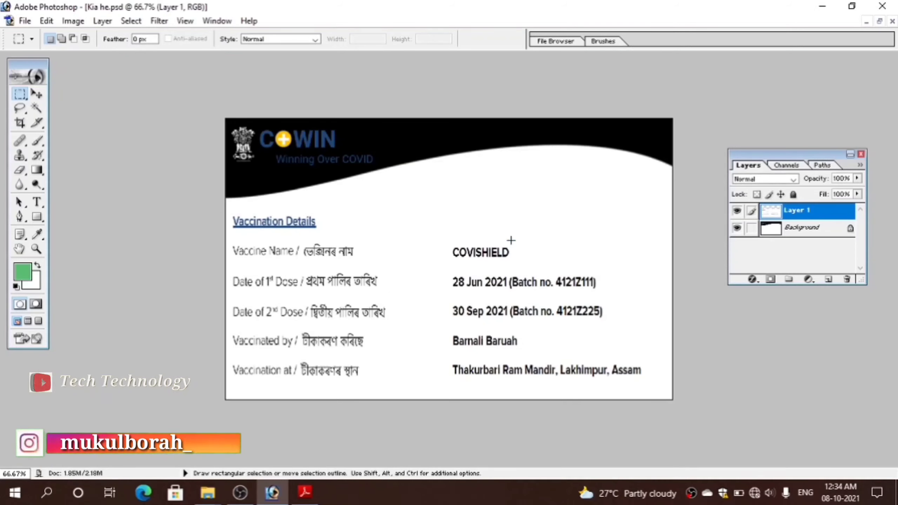
Apply Levels with midtone 0.43 to the selected vaccination details block, then deselect.
left_click_drag(236, 212, 657, 385)
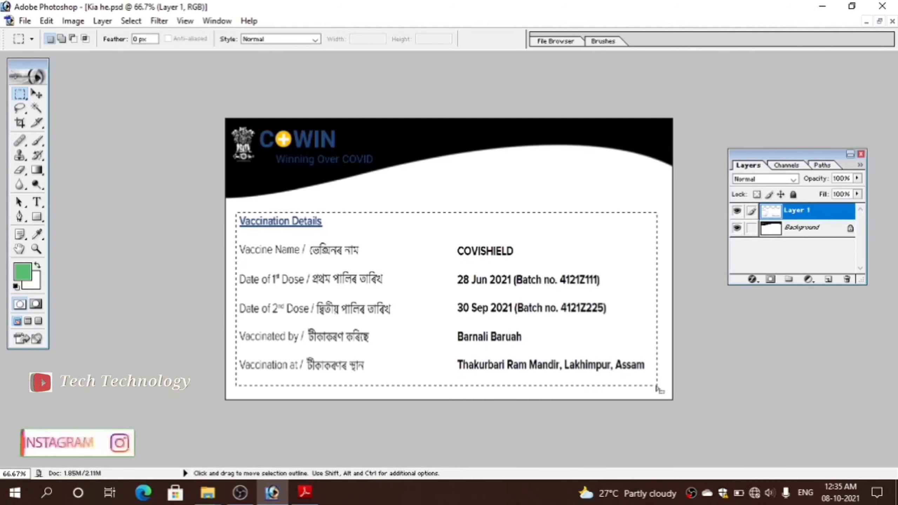
key("ctrl+l")
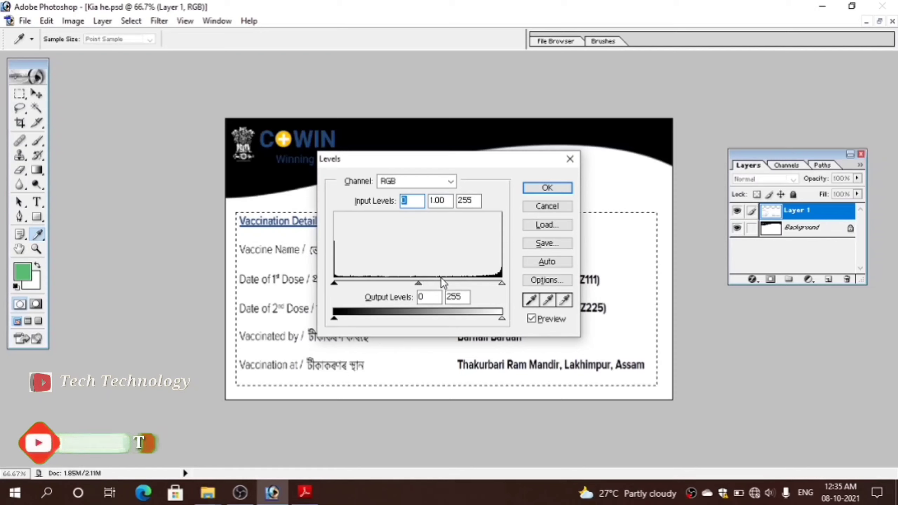
left_click_drag(418, 283, 458, 284)
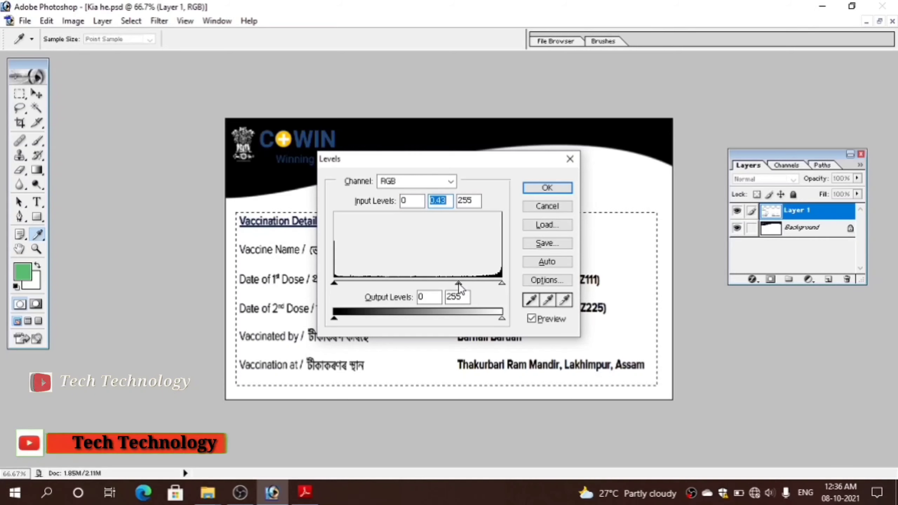
left_click(546, 188)
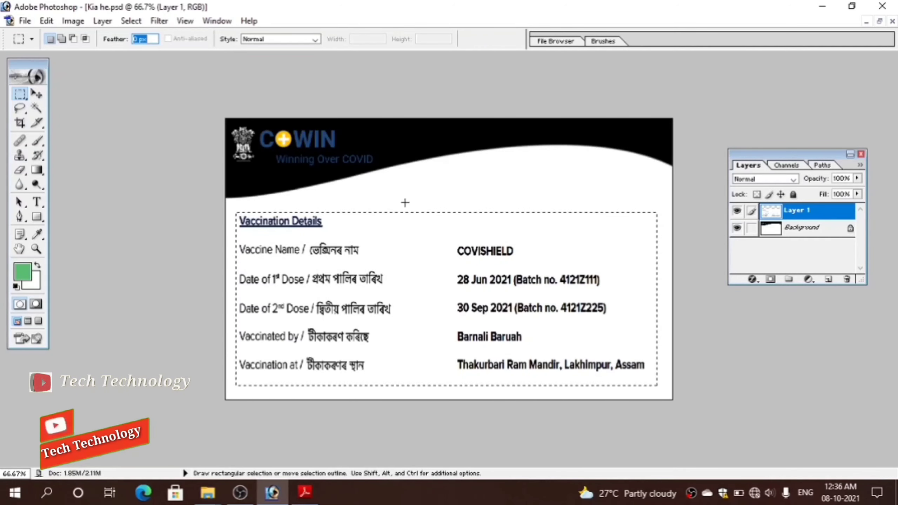
left_click(408, 200)
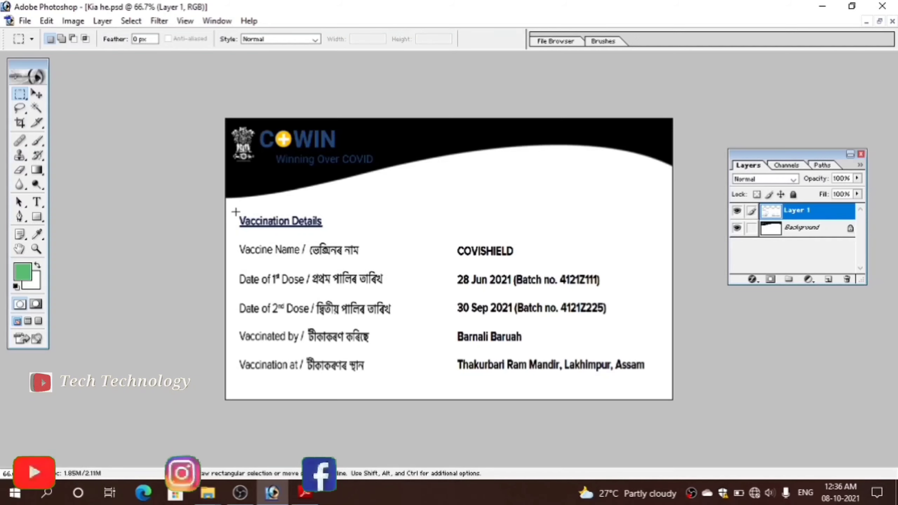
Apply Levels with midtone 0.47 to the selected left column of field labels.
left_click_drag(233, 213, 393, 367)
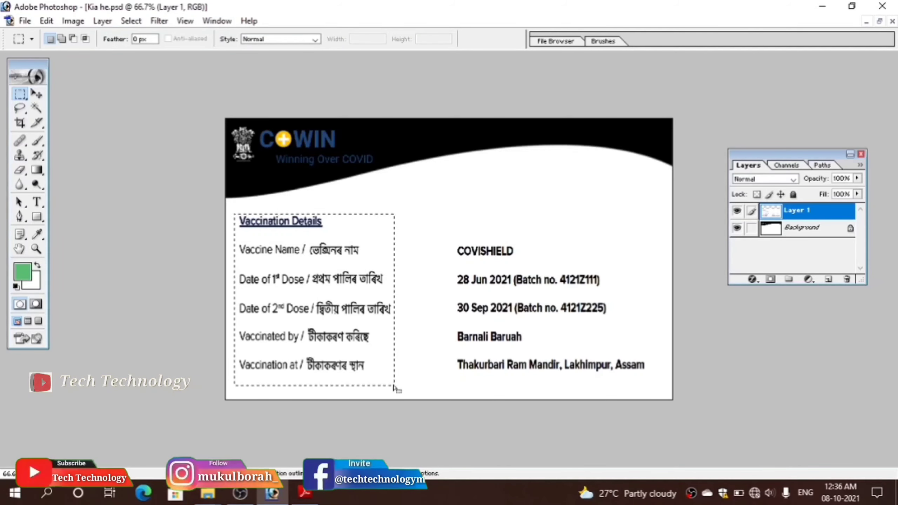
key("ctrl+l")
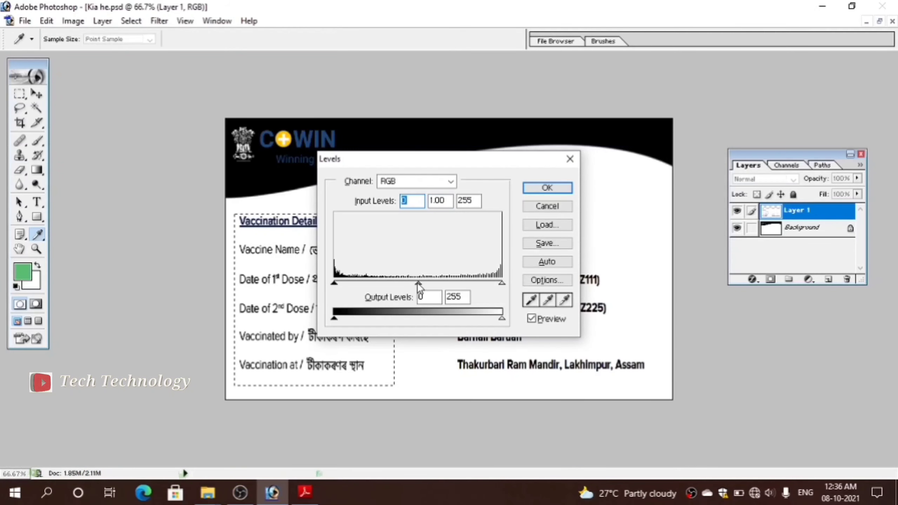
left_click_drag(419, 283, 455, 273)
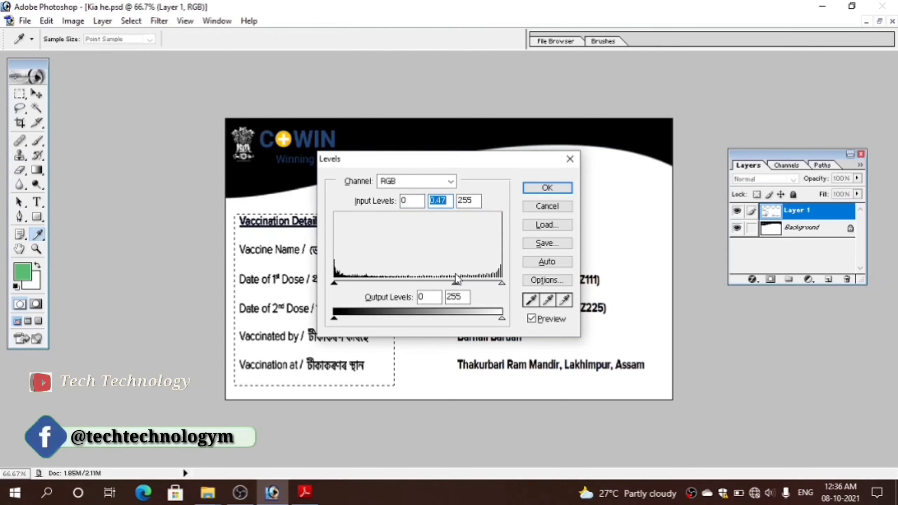
left_click(546, 188)
key("m")
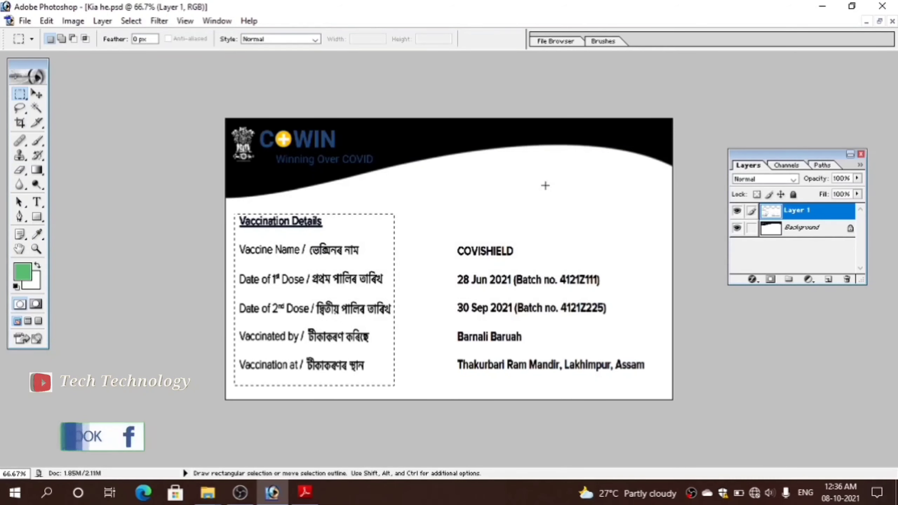
key("Return")
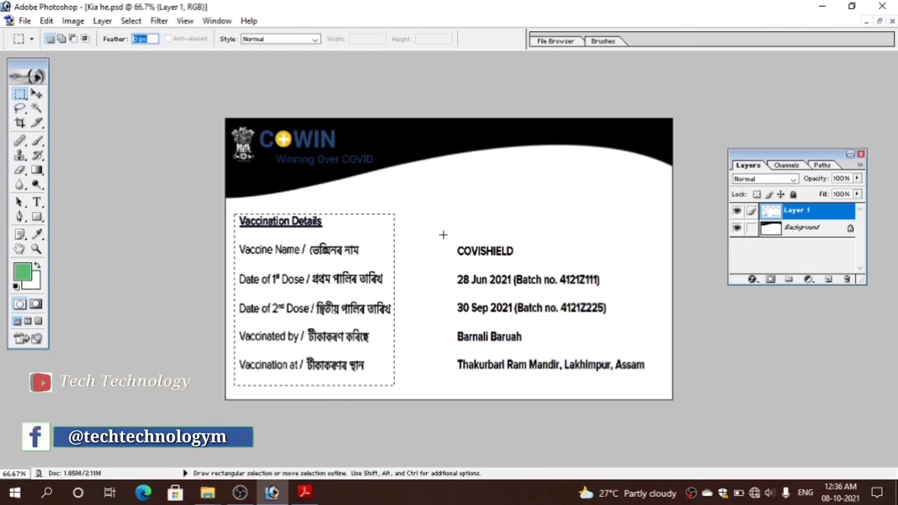
Select the labels column and Free Transform it to W 112.4%, H 111.1%.
key("Return")
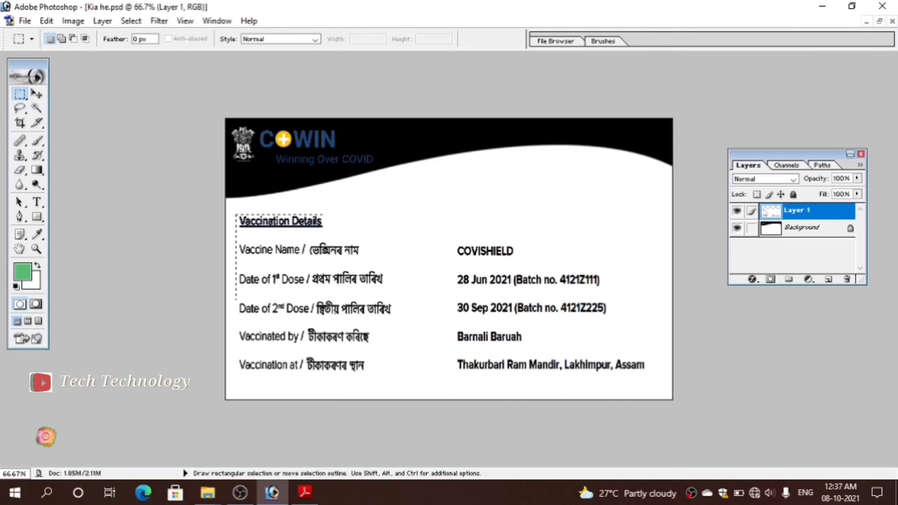
left_click_drag(322, 300, 401, 381)
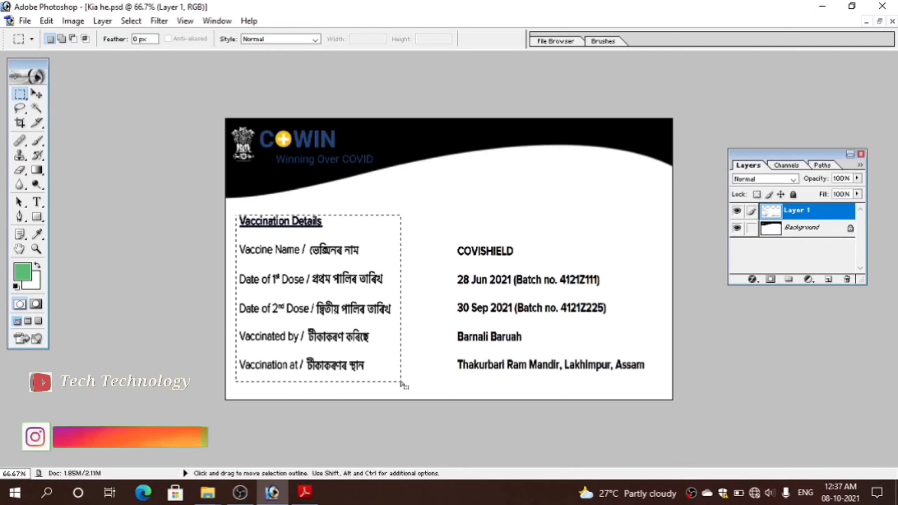
key("ctrl+t")
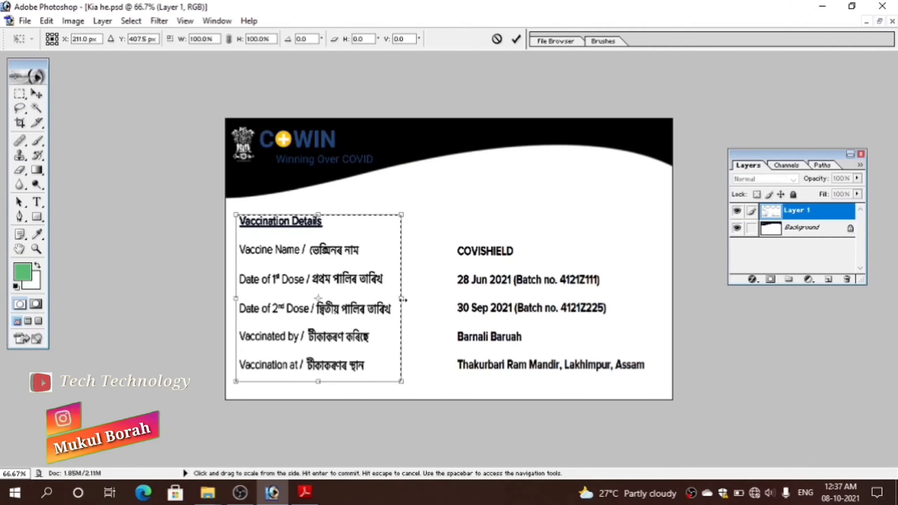
left_click_drag(402, 299, 421, 299)
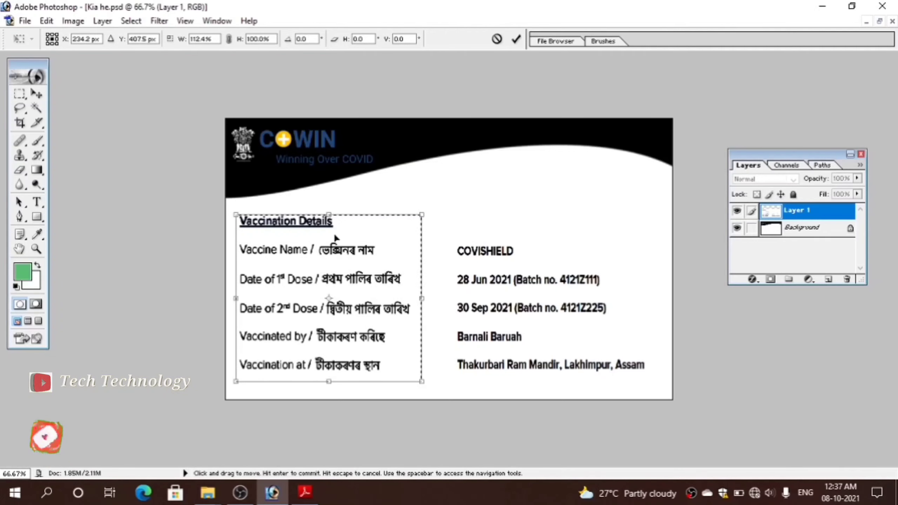
left_click_drag(329, 214, 328, 206)
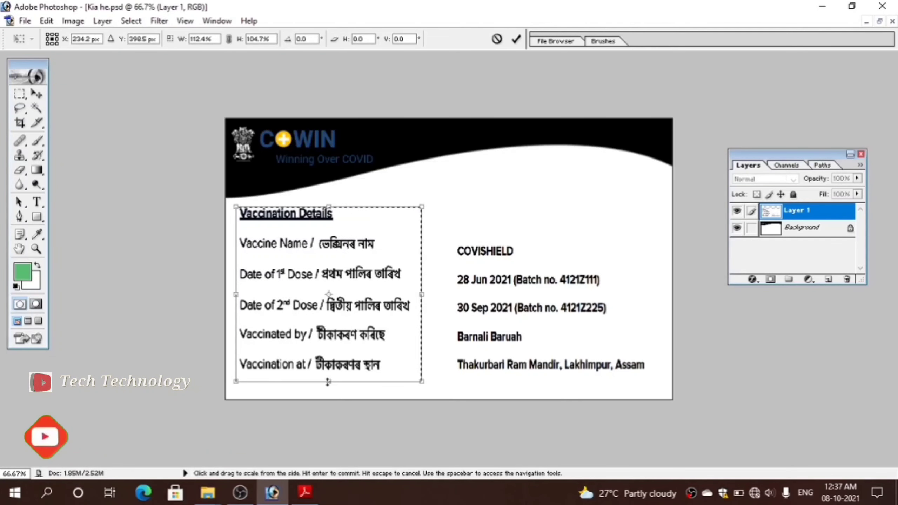
left_click_drag(329, 381, 330, 391)
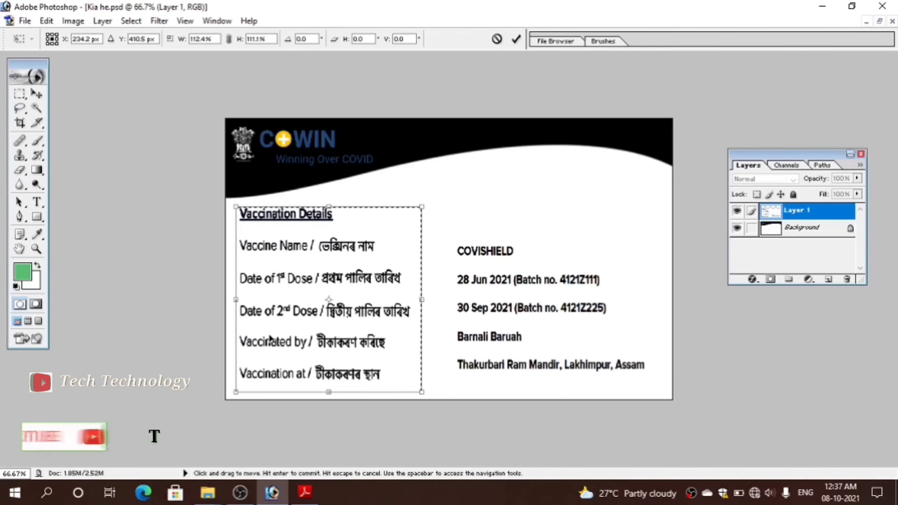